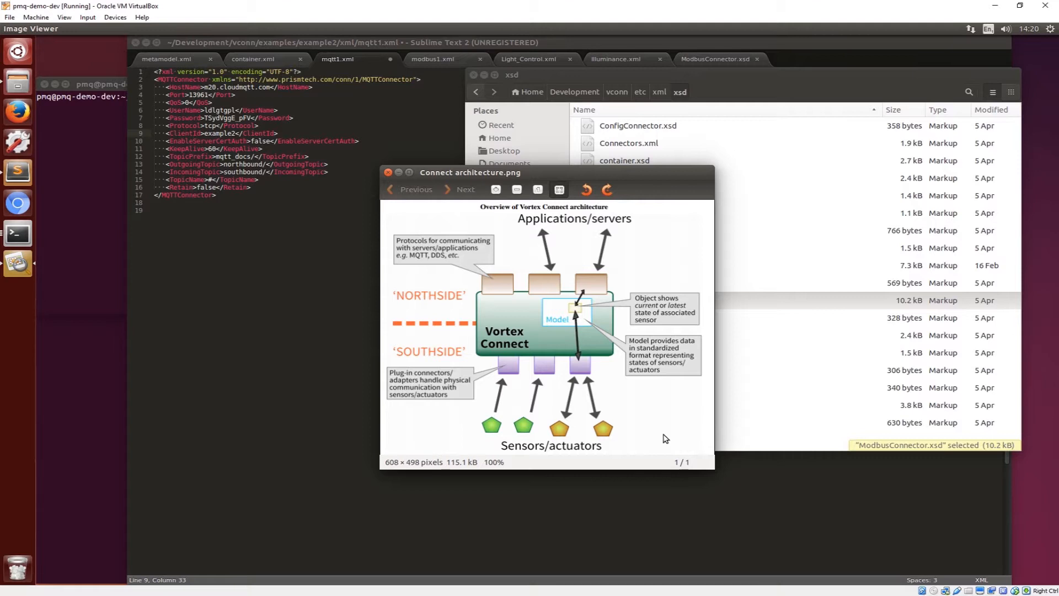
Locate metamodel.xml in vconn/examples/example2/xml and highlight its Source line in the text editor.
left_click(618, 92)
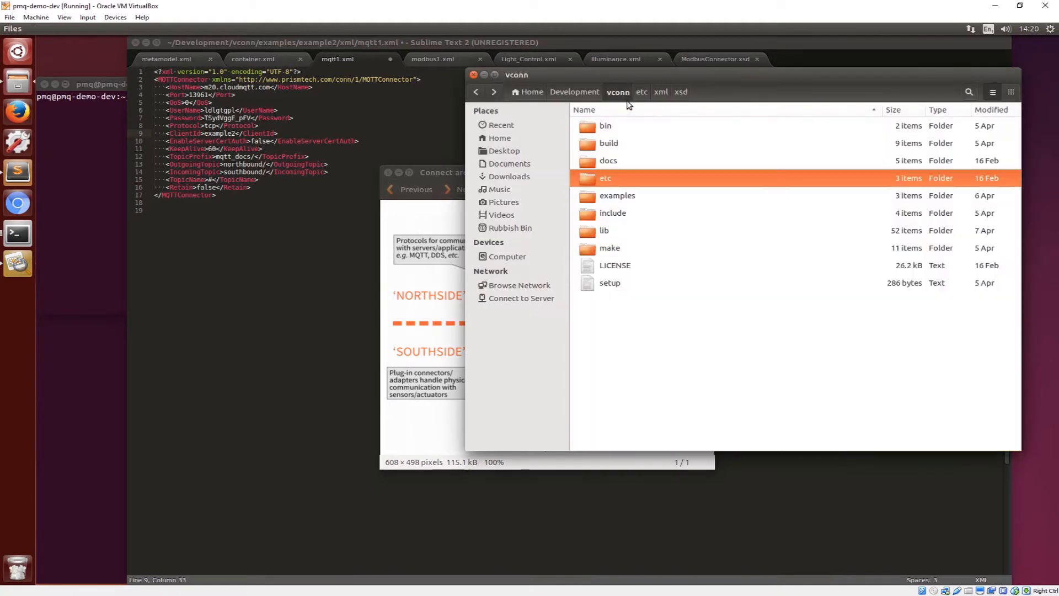
double_click(634, 197)
double_click(636, 144)
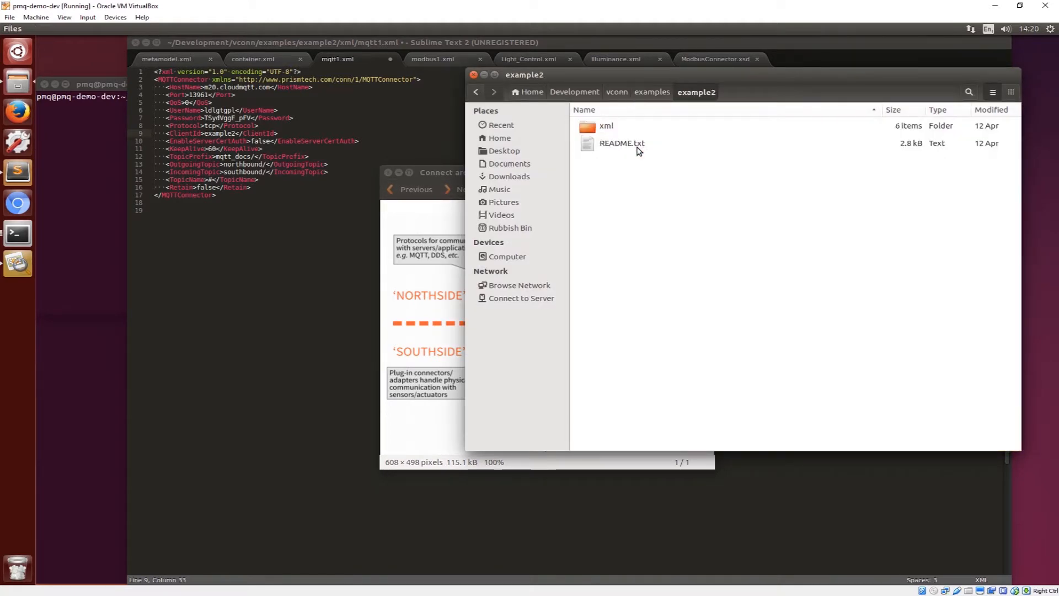
double_click(640, 132)
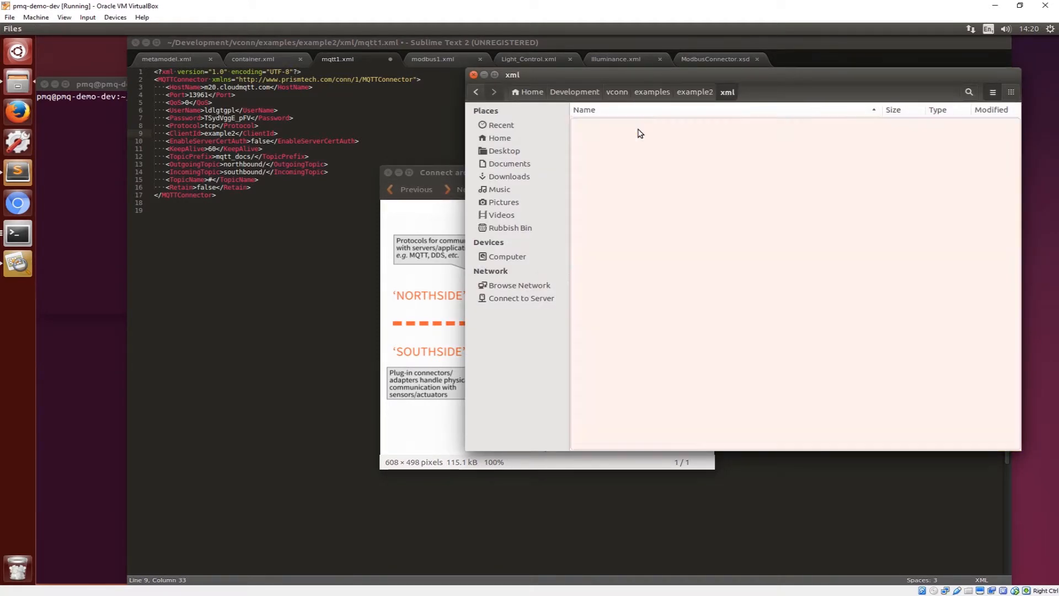
left_click(643, 164)
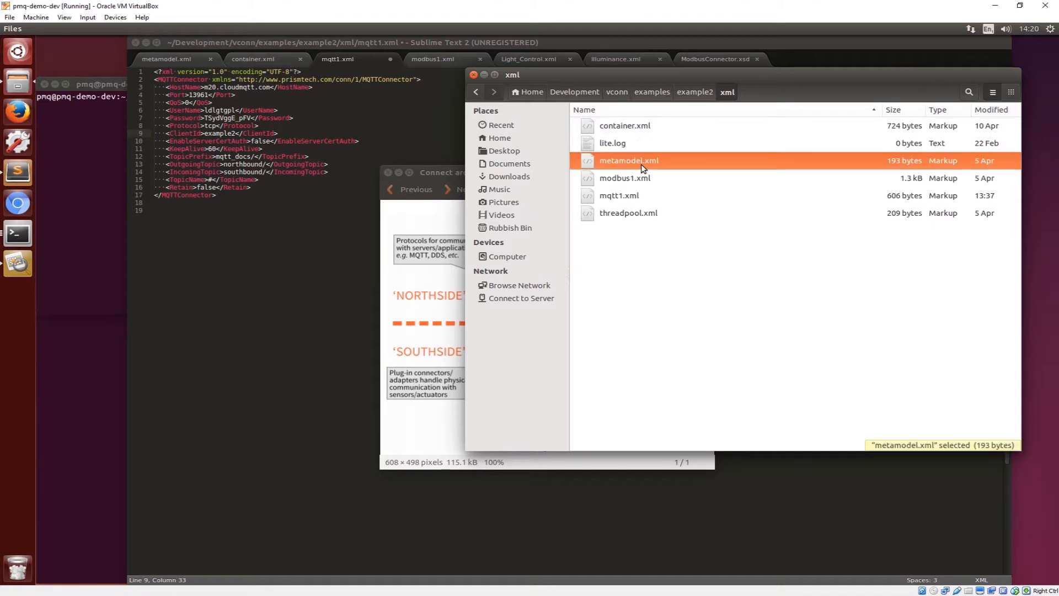
left_click(163, 60)
left_click_drag(317, 86, 162, 87)
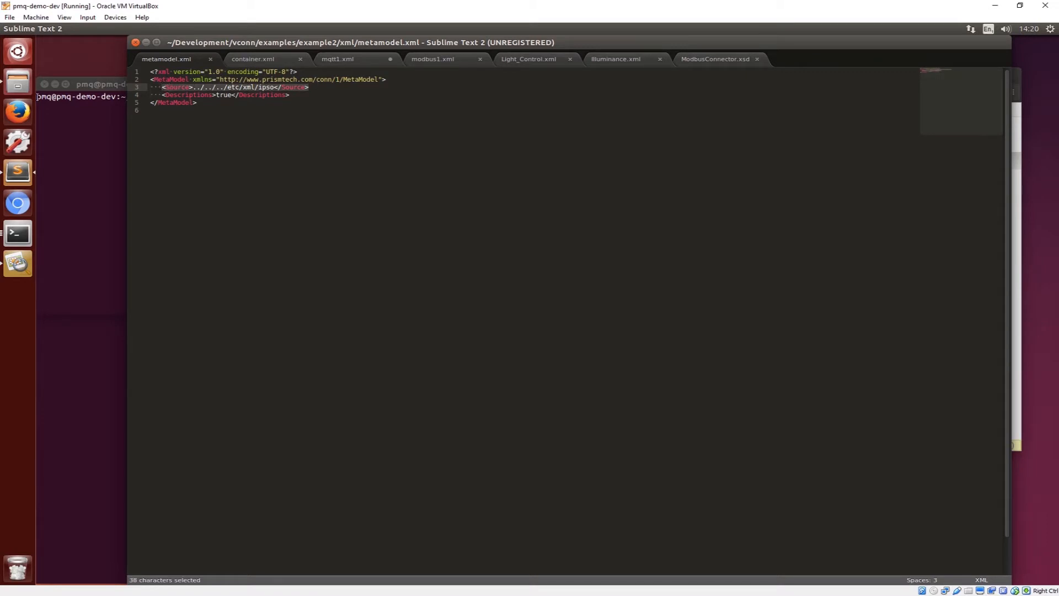
Browse to the ipso folder under vconn/etc/xml in the file manager.
left_click(18, 83)
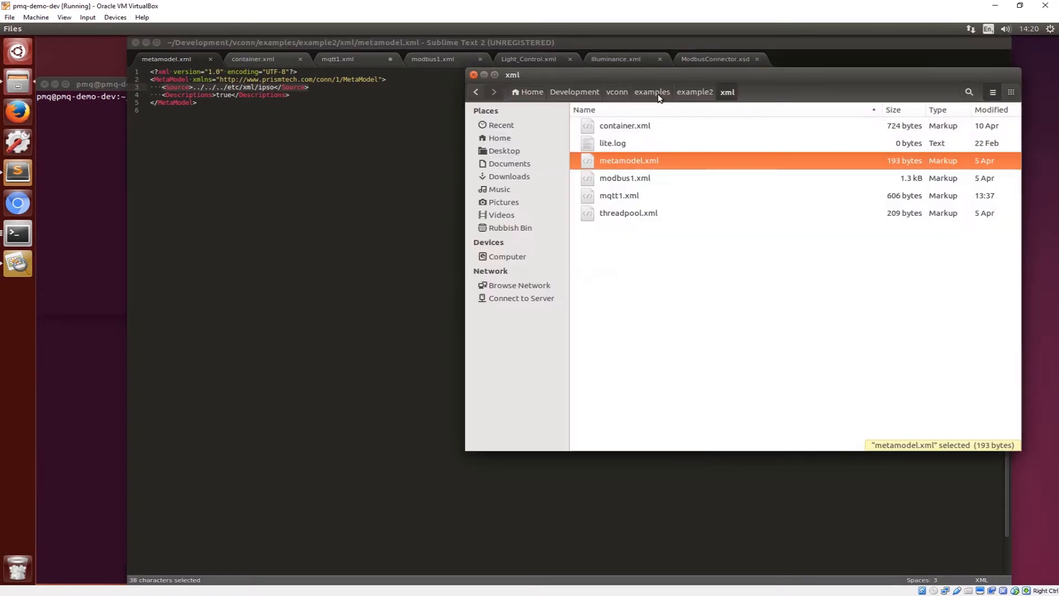
left_click(619, 97)
double_click(629, 177)
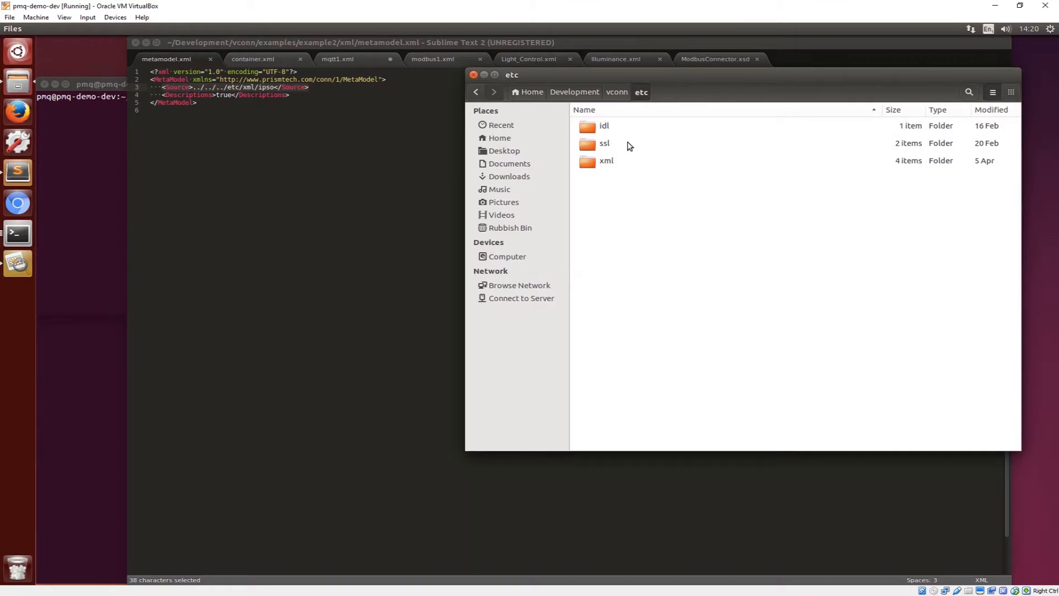
double_click(621, 160)
double_click(623, 142)
left_click(660, 92)
double_click(611, 125)
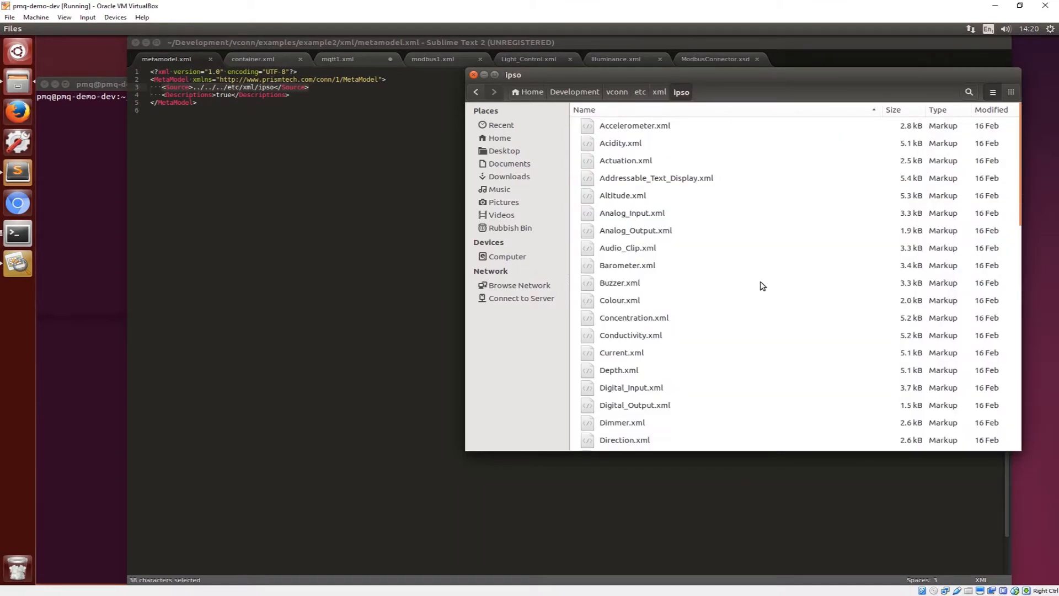
Look through the ipso object definitions and point out Light_Control.xml and Illuminance.xml.
scroll(761, 285, "down", 1)
left_click(757, 294)
scroll(751, 317, "down", 2)
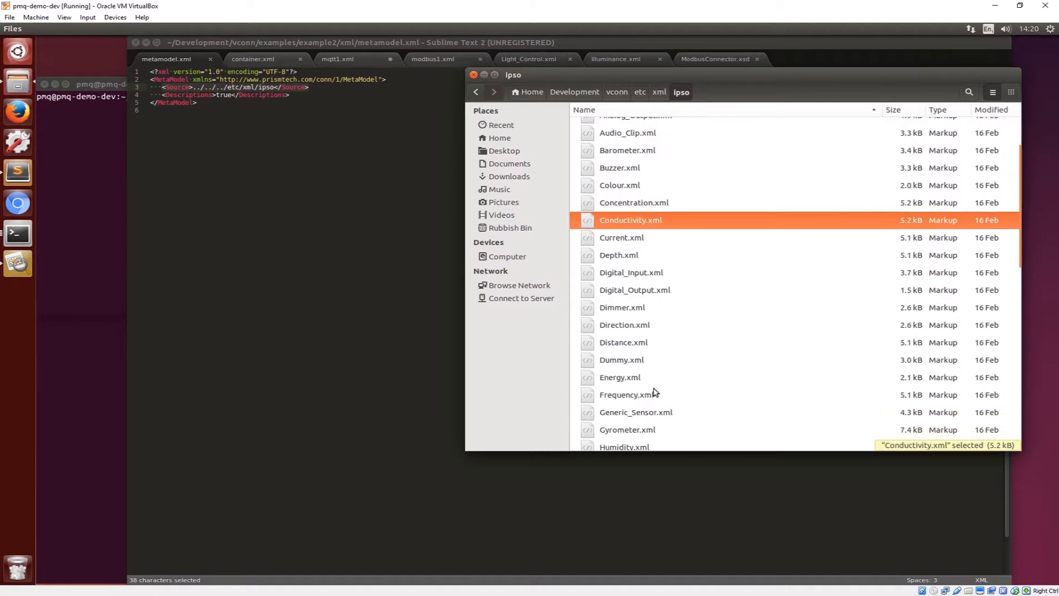
scroll(654, 425, "up", 1)
scroll(653, 406, "down", 5)
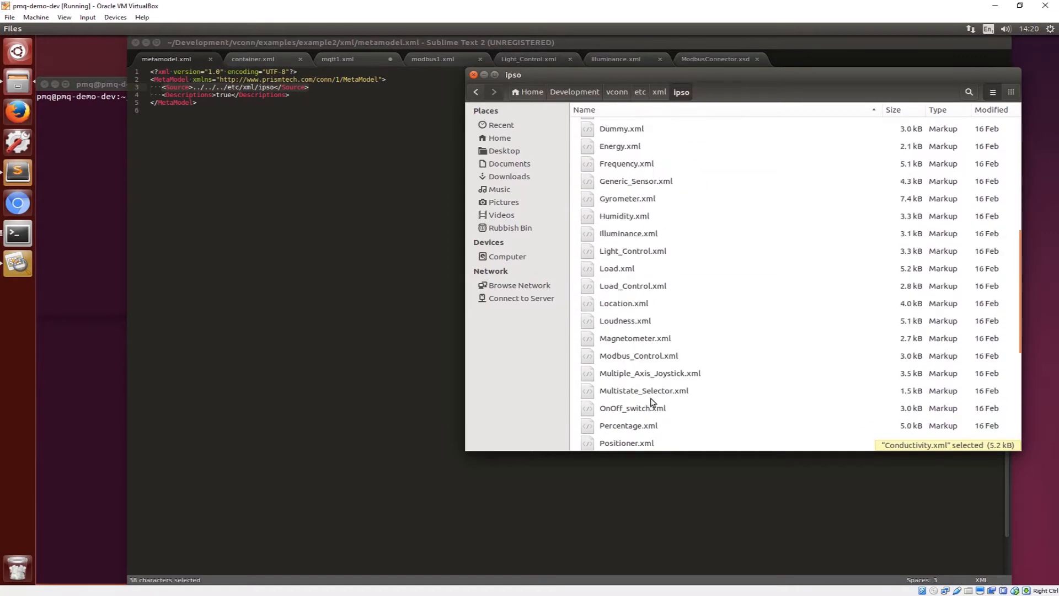
left_click(651, 254)
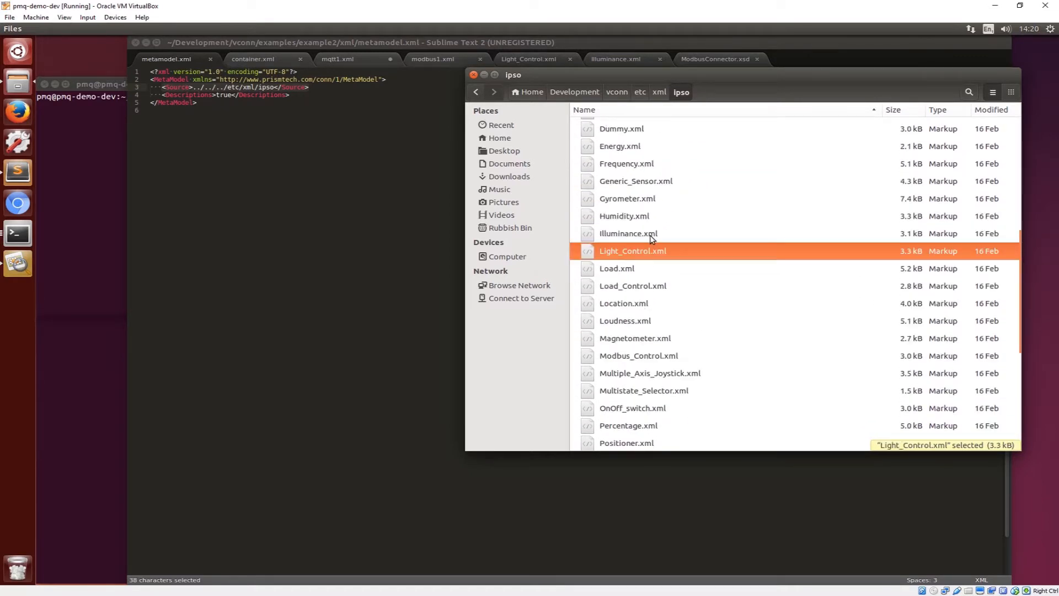
left_click(651, 236)
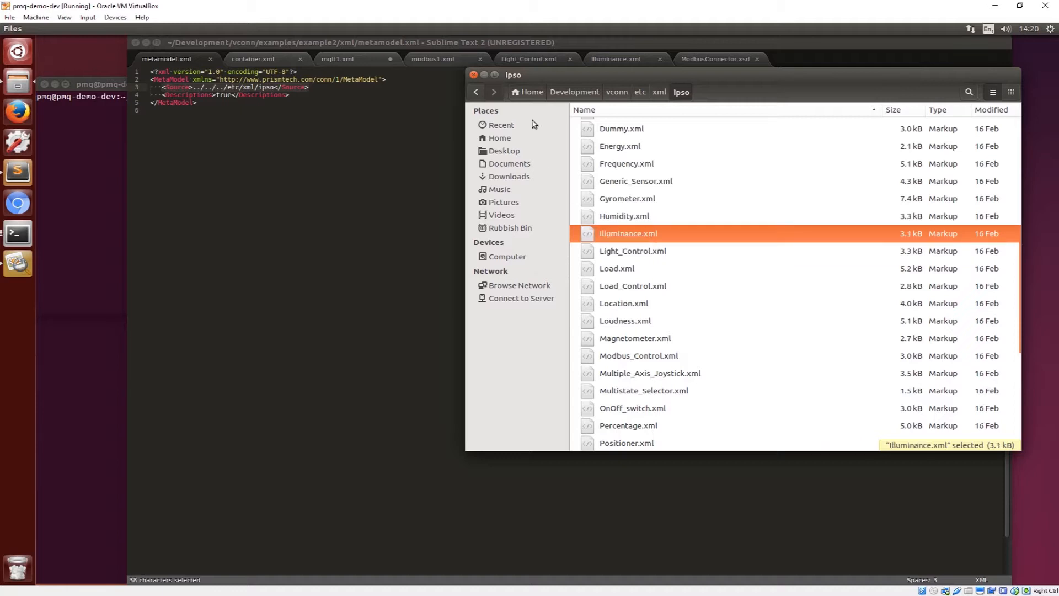
In Light_Control.xml, highlight the name of the On/Off item and its type, plus the name and type of the Dimmer item.
left_click(538, 56)
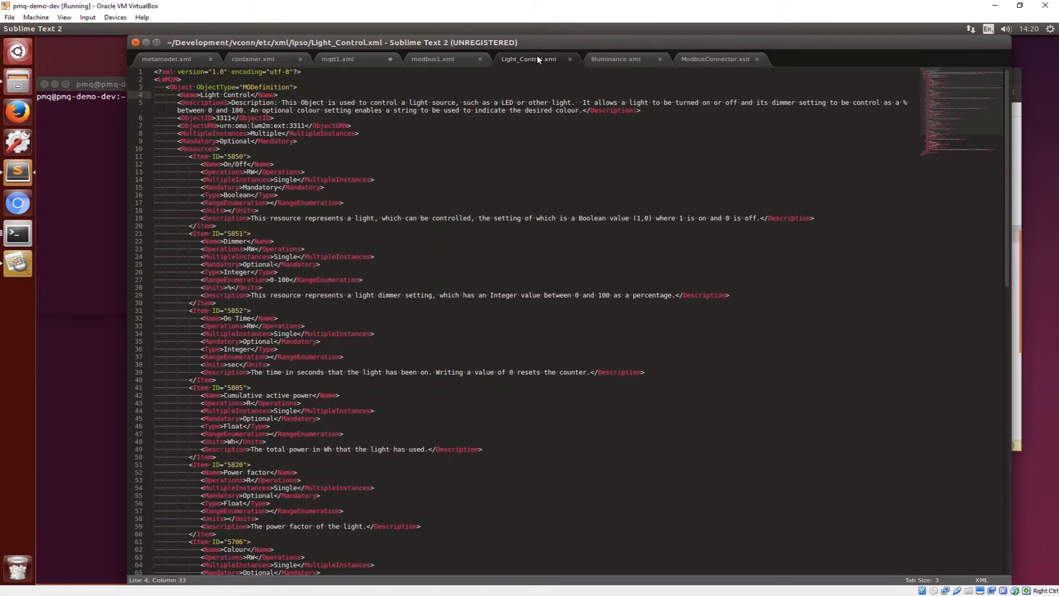
left_click_drag(199, 164, 302, 163)
left_click_drag(202, 195, 279, 195)
left_click_drag(201, 241, 274, 241)
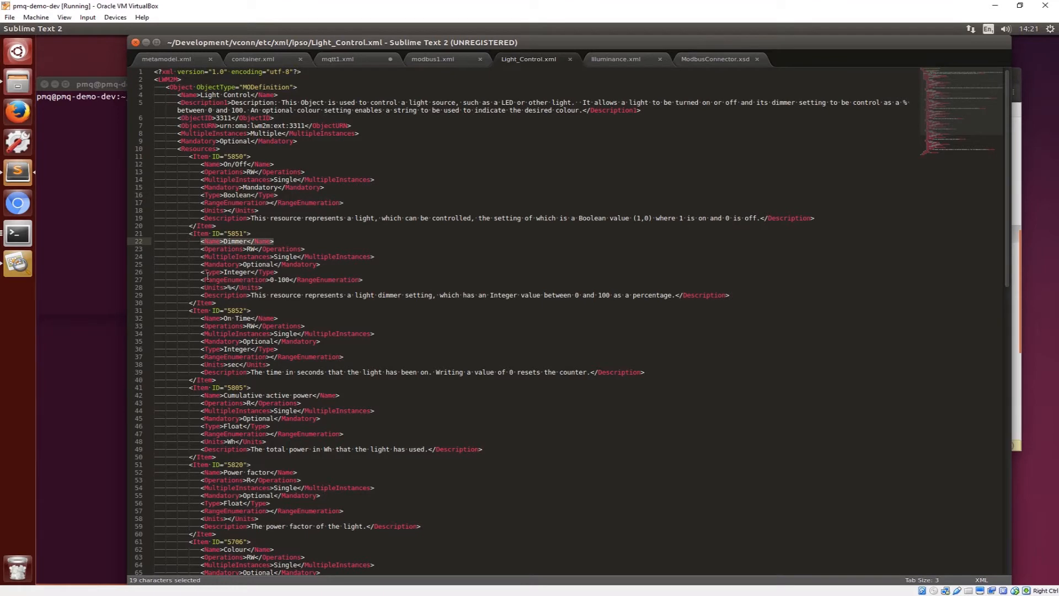
left_click_drag(202, 272, 278, 272)
In Illuminance.xml, highlight the Sensor Value item's name and type lines.
left_click(621, 61)
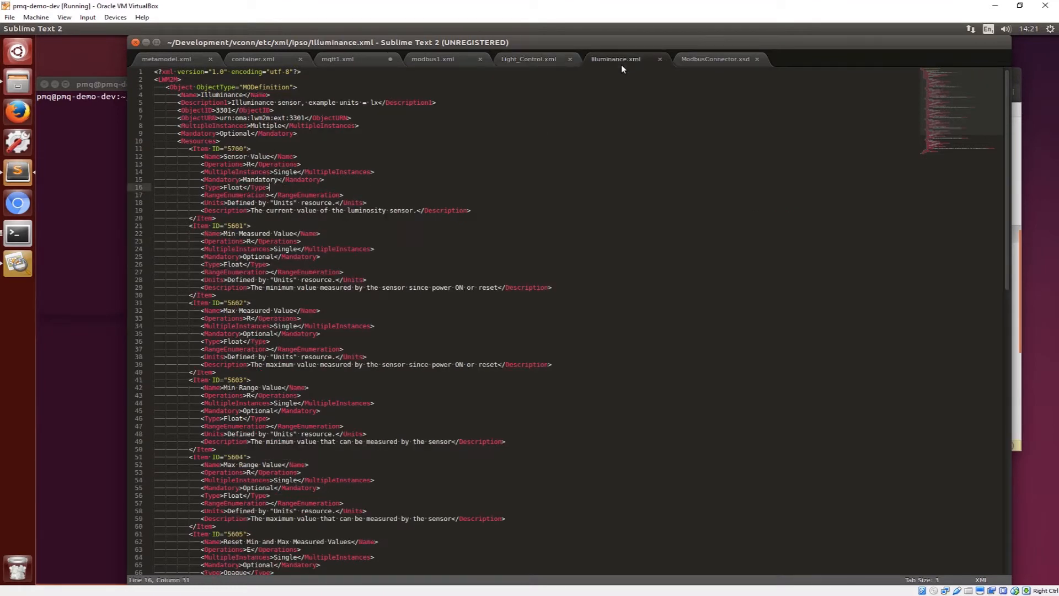
left_click_drag(202, 157, 330, 160)
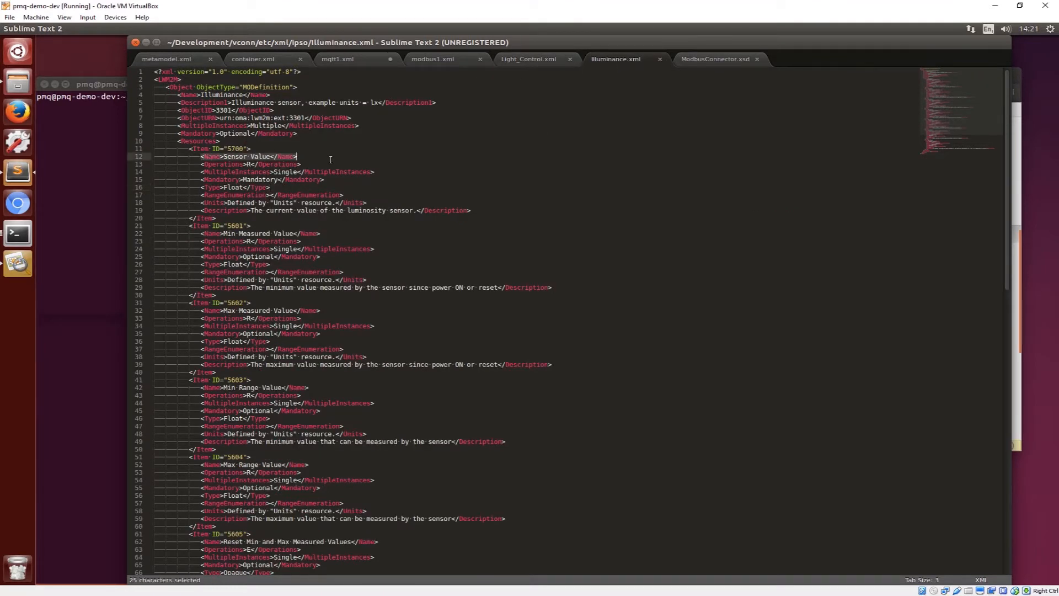
left_click_drag(202, 187, 282, 189)
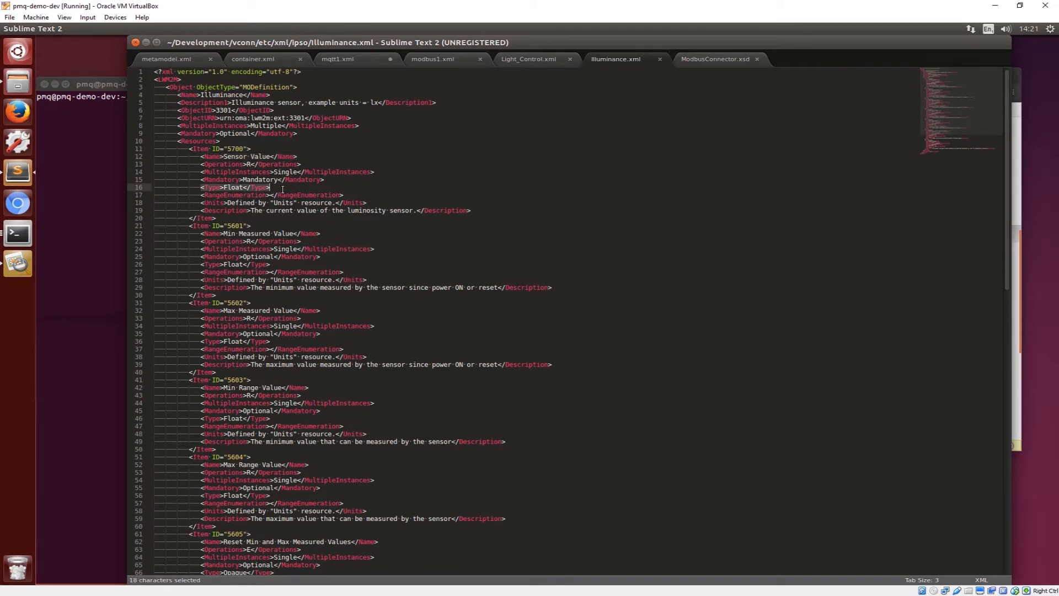
Return to the vconn/examples/example2/xml folder in the file manager and select container.xml.
left_click(23, 82)
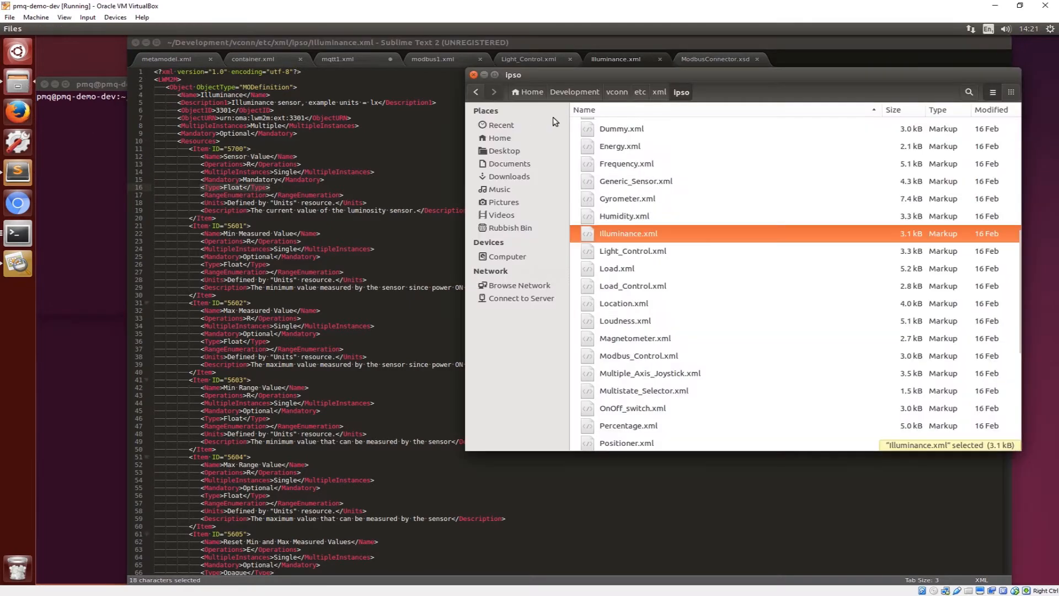
left_click(617, 92)
double_click(634, 197)
double_click(635, 148)
double_click(629, 130)
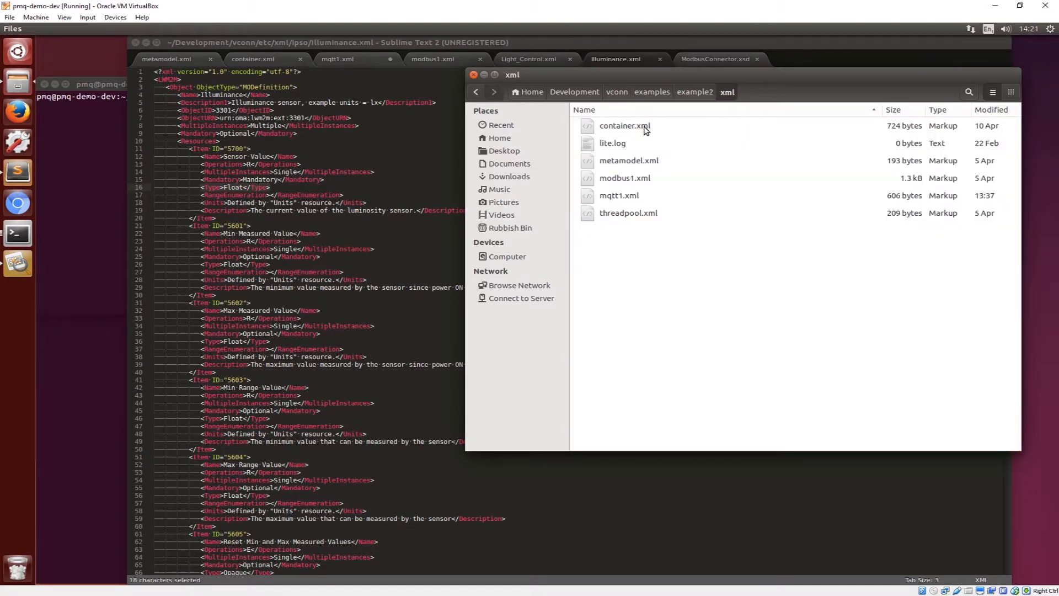
left_click(645, 129)
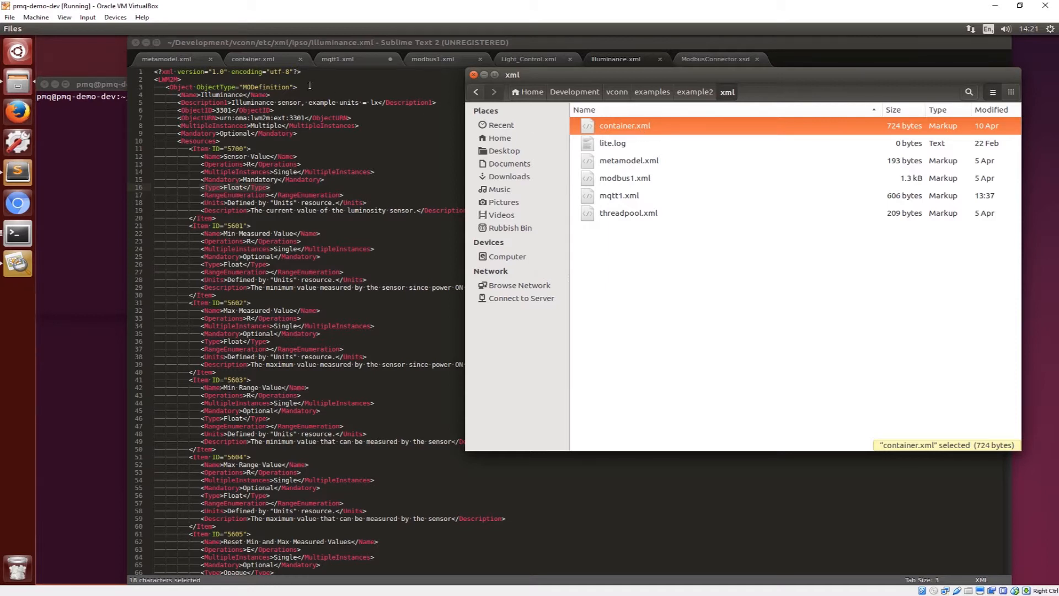
Browse to the vconn/etc/xml/xsd schema folder and select MetaModel.xsd.
left_click(616, 92)
double_click(643, 181)
double_click(627, 161)
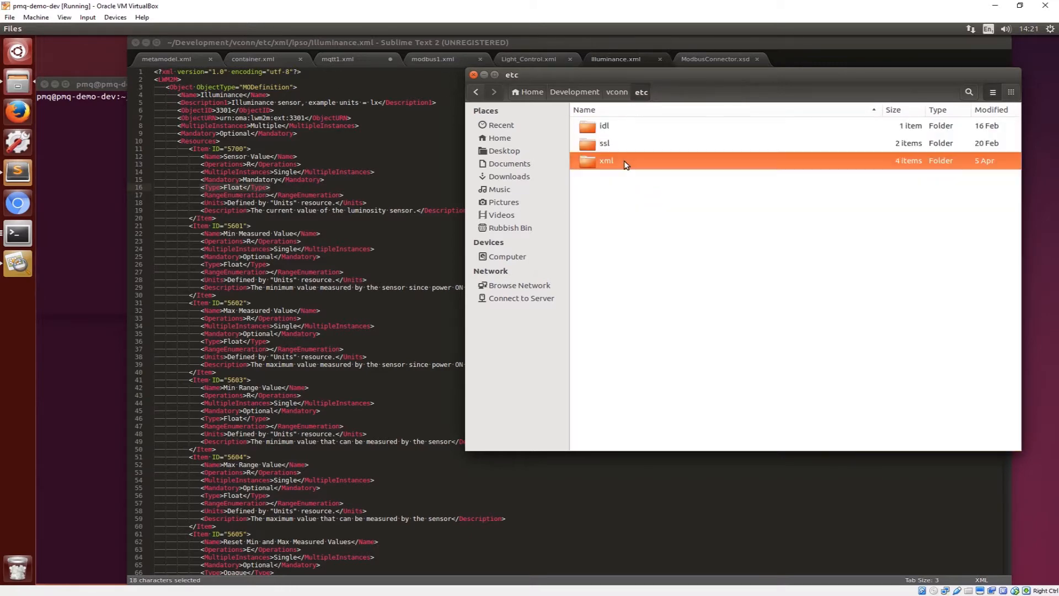
double_click(629, 161)
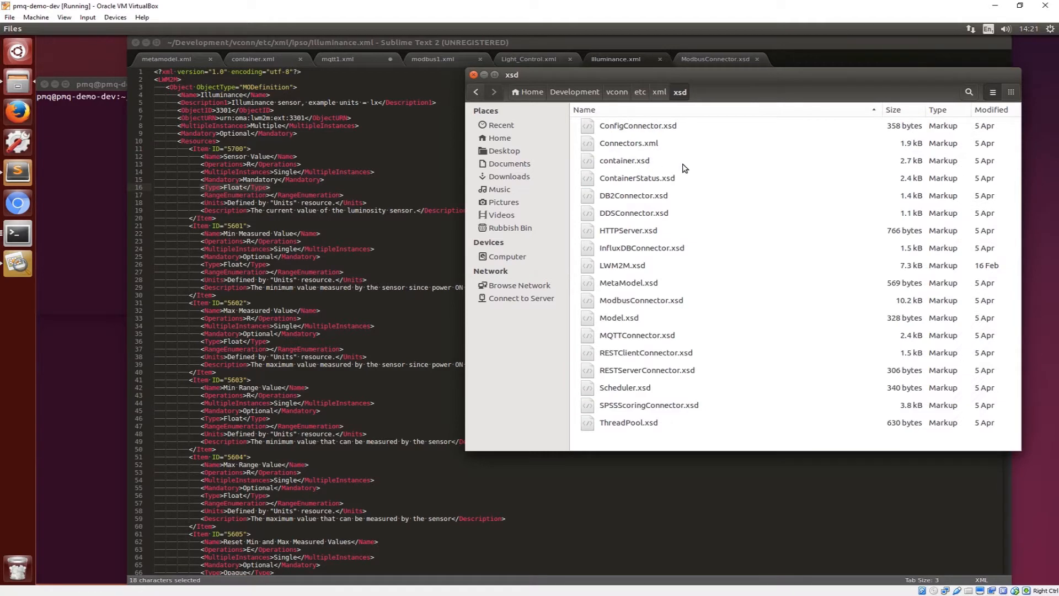
left_click(735, 281)
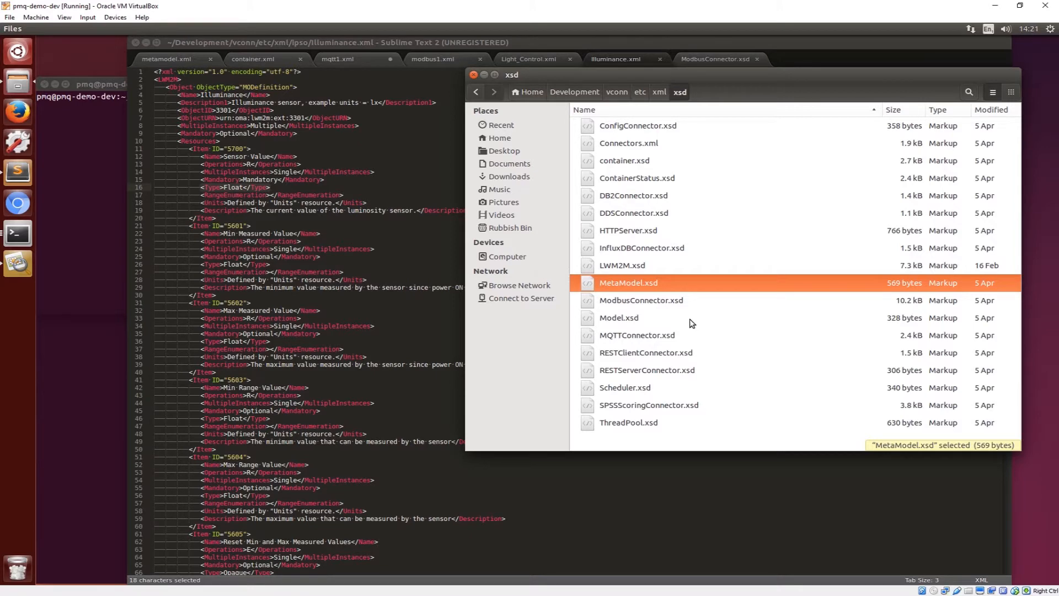
Review container.xml, highlight the ModbusConnector component's name modbus1, and bring up the Connect architecture diagram.
left_click(243, 61)
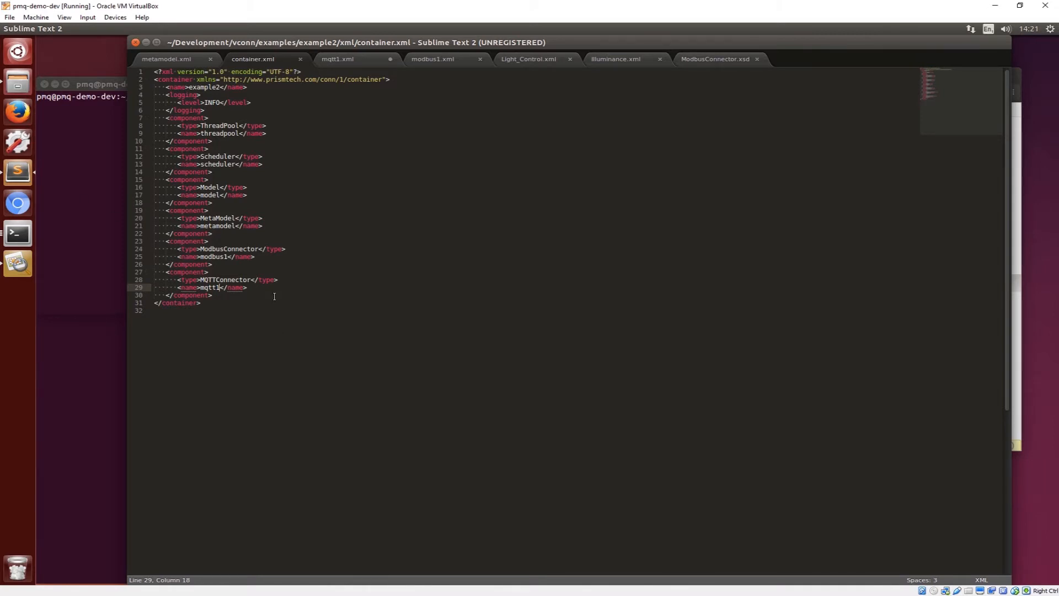
double_click(214, 257)
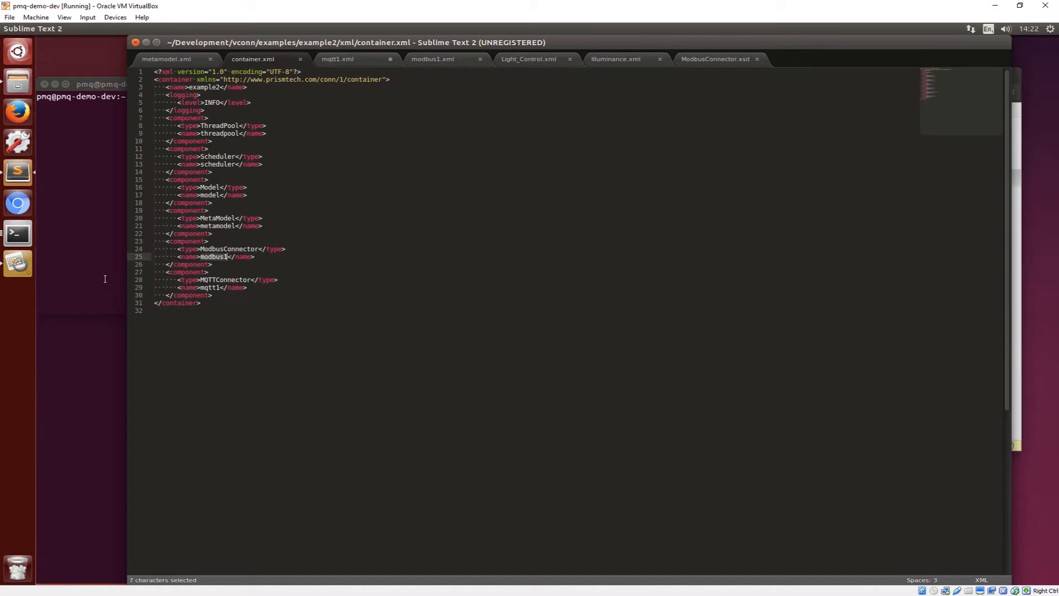
left_click(31, 261)
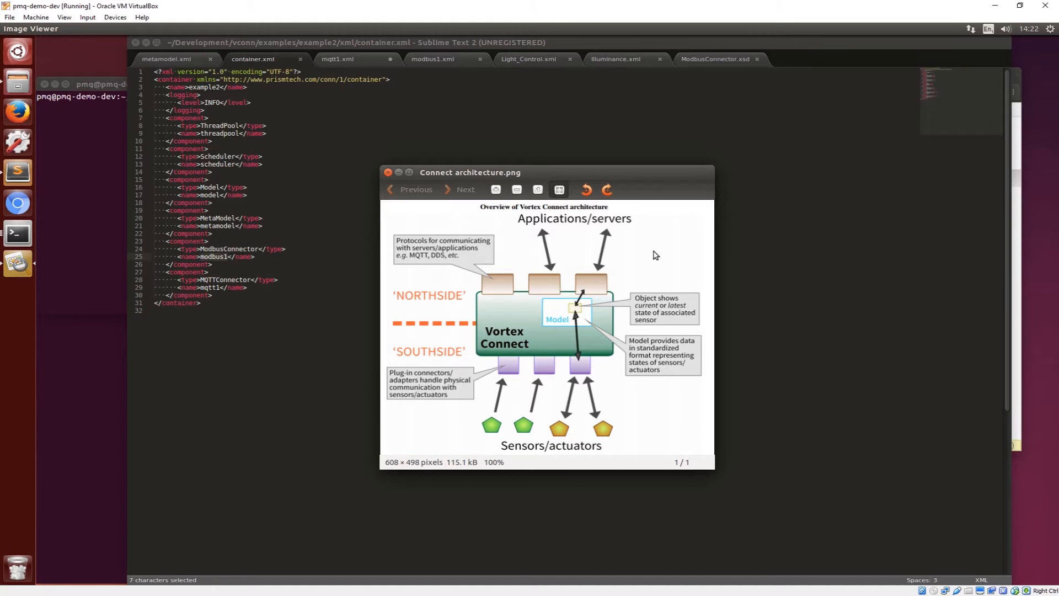
In modbus1.xml, highlight the connection's IP line, the whole first instance block, its light1 identifier and its Light Control entity.
left_click(441, 61)
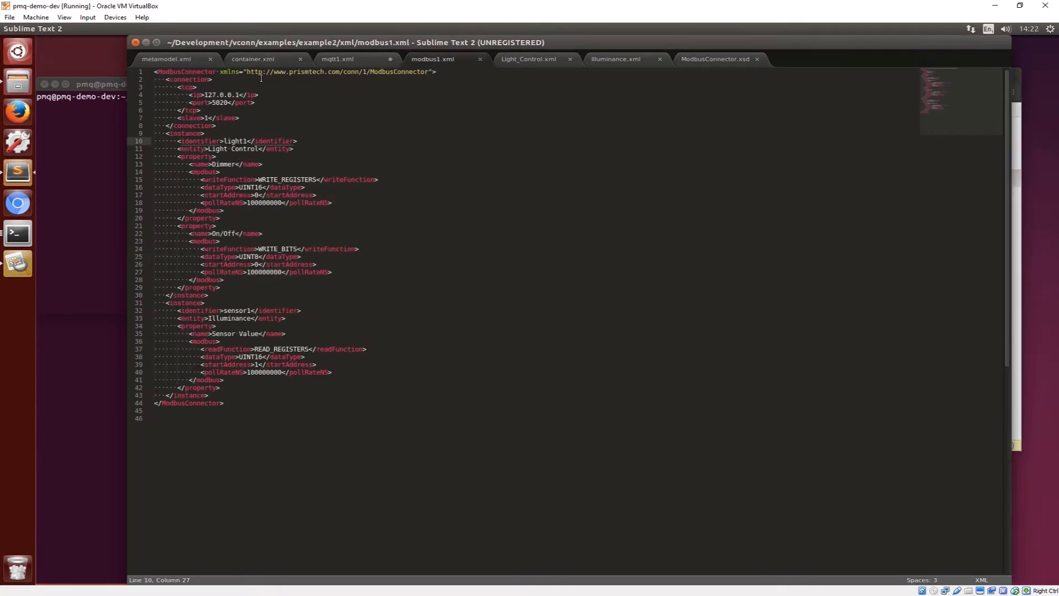
left_click_drag(185, 93, 283, 95)
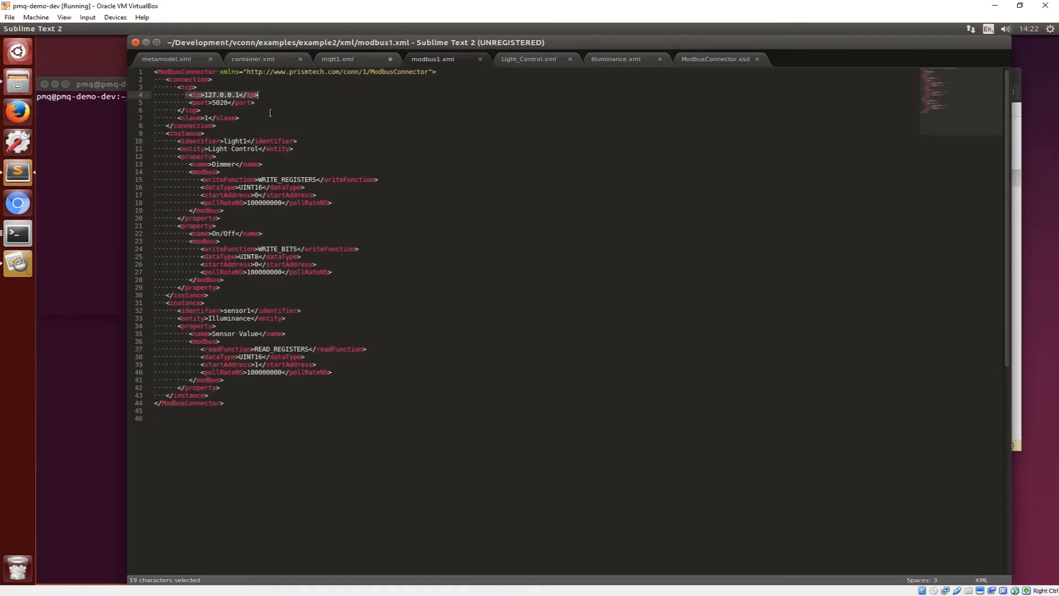
left_click_drag(165, 134, 208, 295)
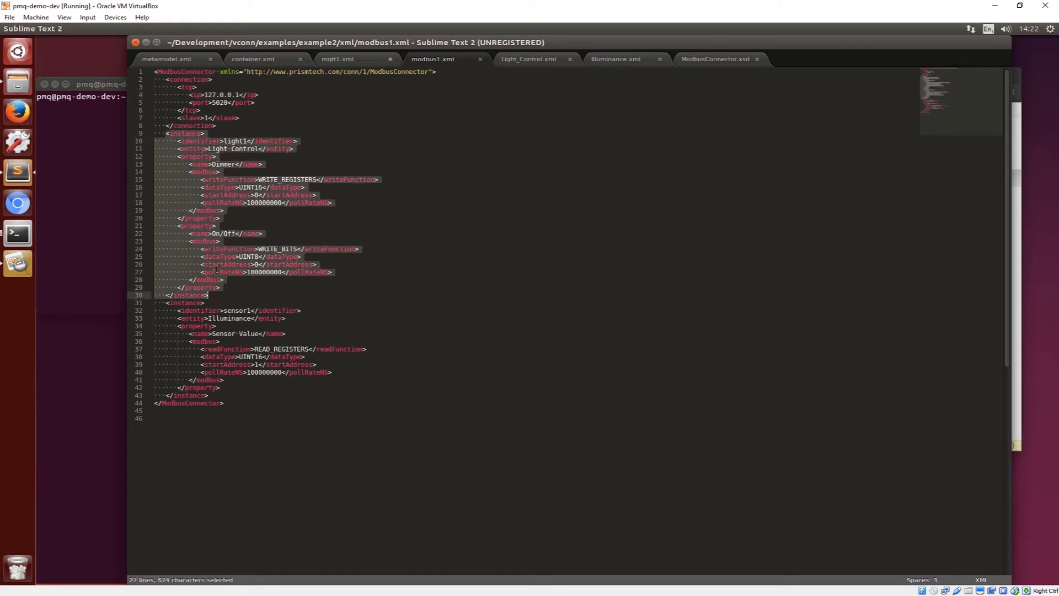
double_click(237, 141)
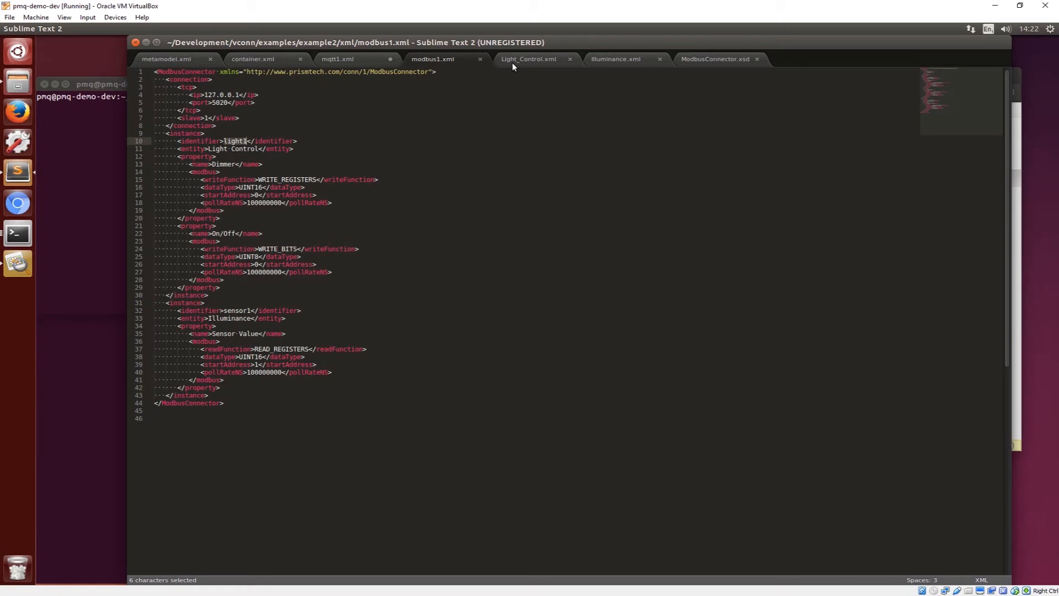
double_click(244, 149)
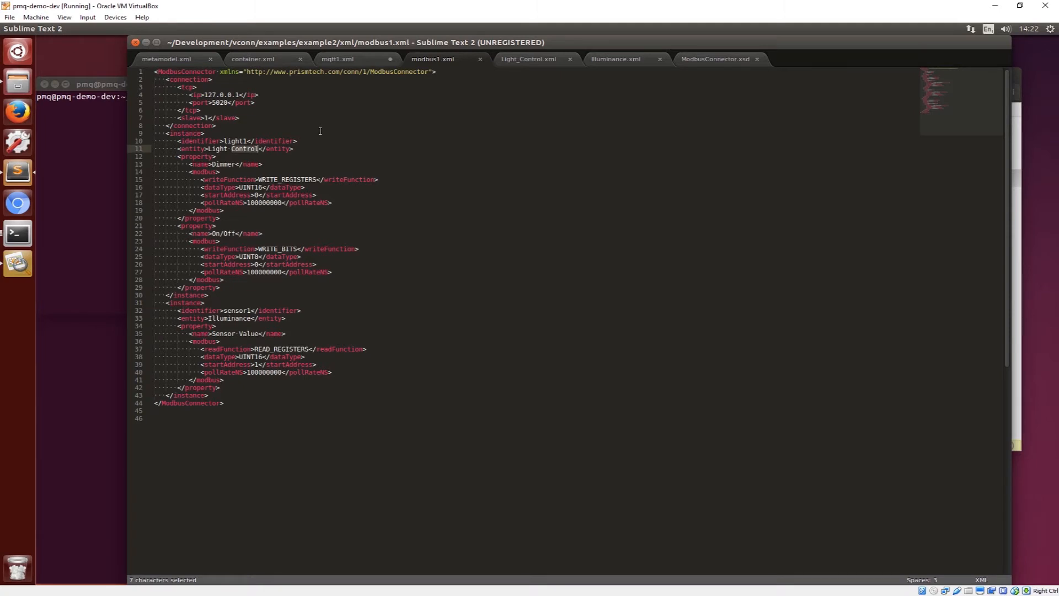
Highlight the object name line in Light_Control.xml for comparison with the modbus1.xml entity, then return to modbus1.xml.
left_click(552, 57)
left_click_drag(171, 96, 301, 95)
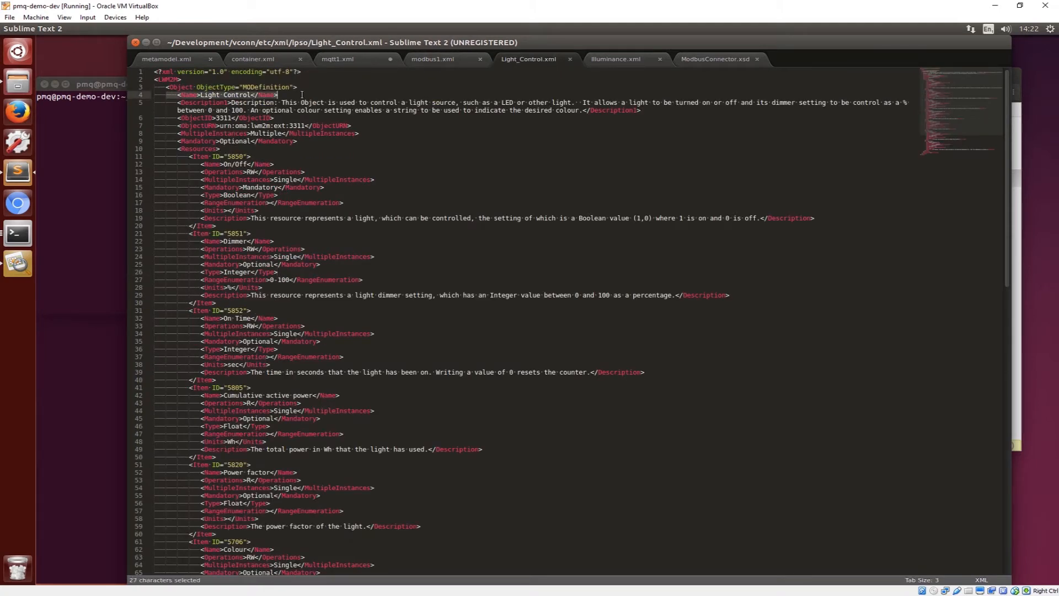
left_click(444, 59)
Browse back to the vconn/etc/xml/xsd schema folder and select ModbusConnector.xsd.
left_click(9, 84)
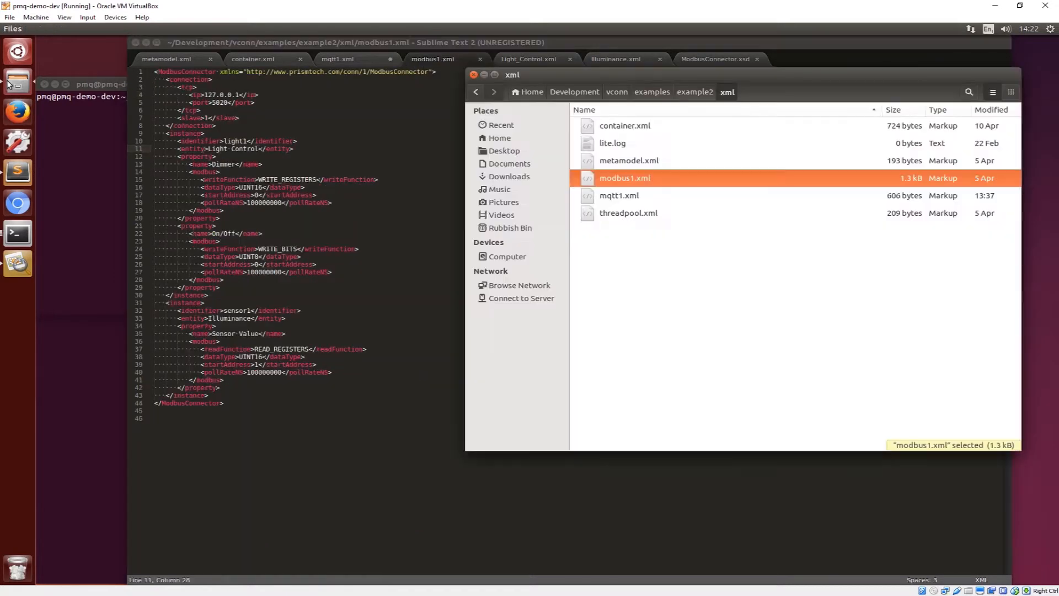
left_click(622, 92)
double_click(633, 179)
double_click(637, 160)
double_click(626, 164)
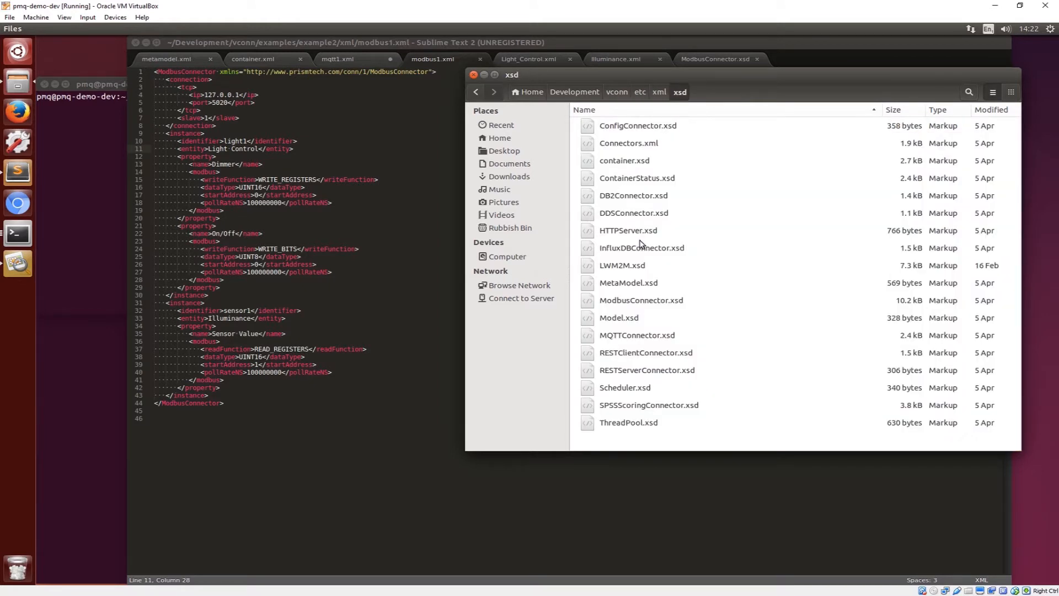
left_click(661, 298)
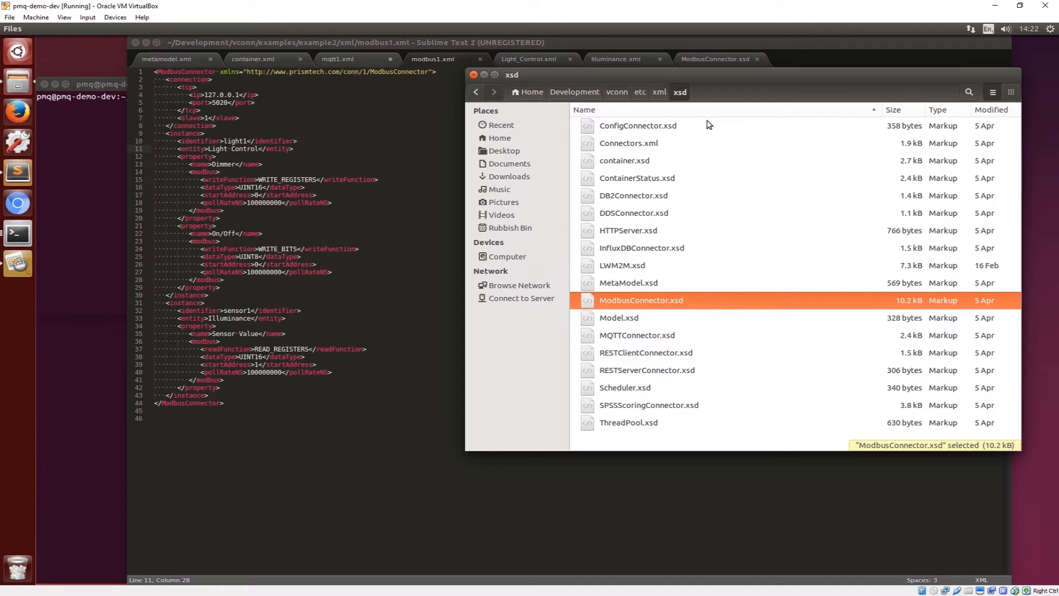
In ModbusConnector.xsd, highlight the readFunction and writeFunction element definitions in turn, and return to modbus1.xml.
left_click(707, 58)
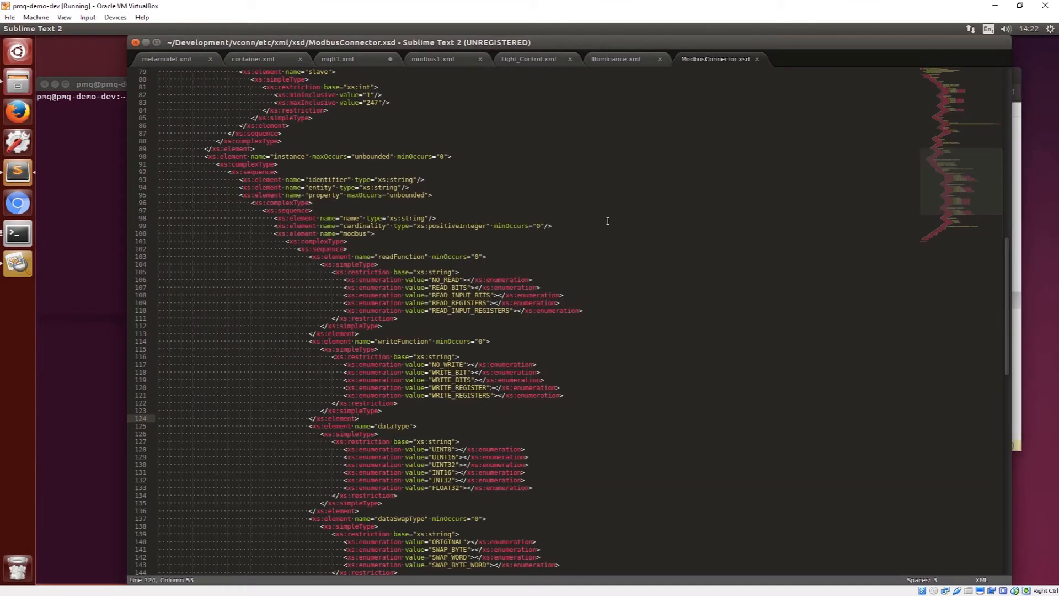
left_click_drag(309, 257, 375, 335)
left_click_drag(309, 342, 373, 420)
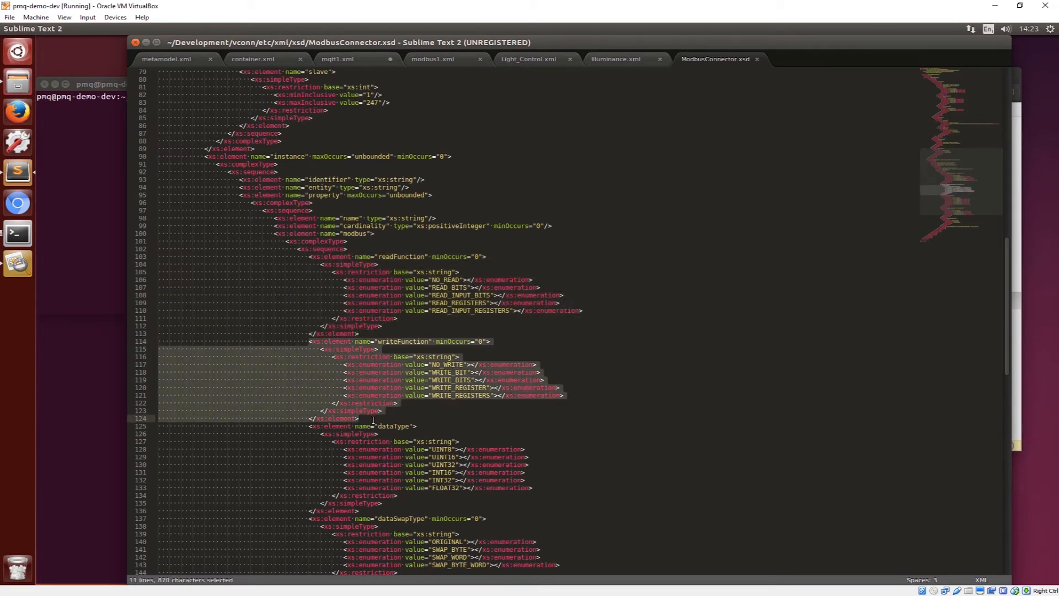
left_click(438, 62)
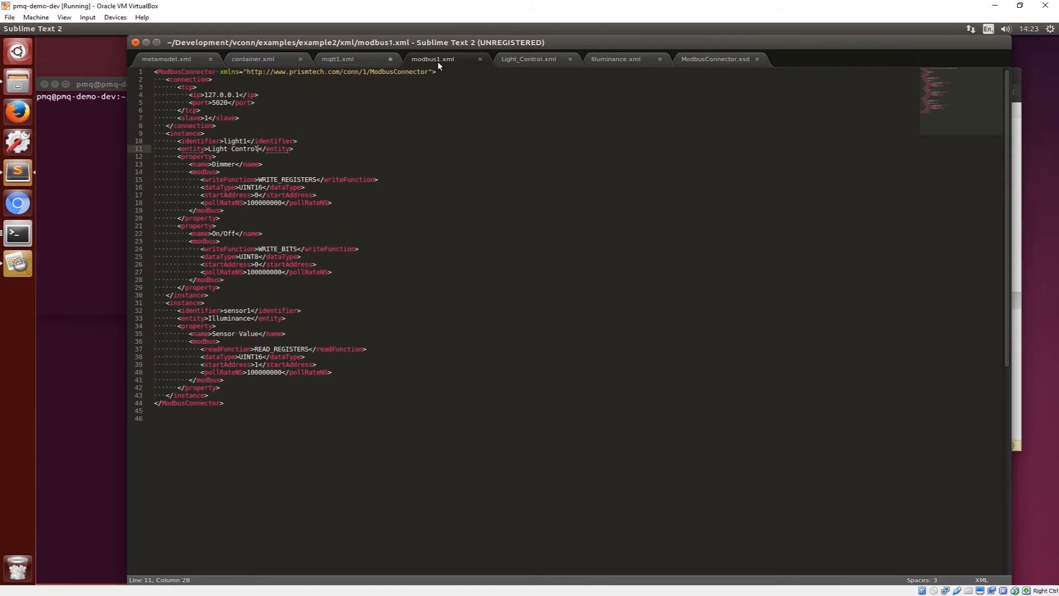
In container.xml, highlight the whole MQTTConnector component block and its component name mqtt1.
left_click(263, 58)
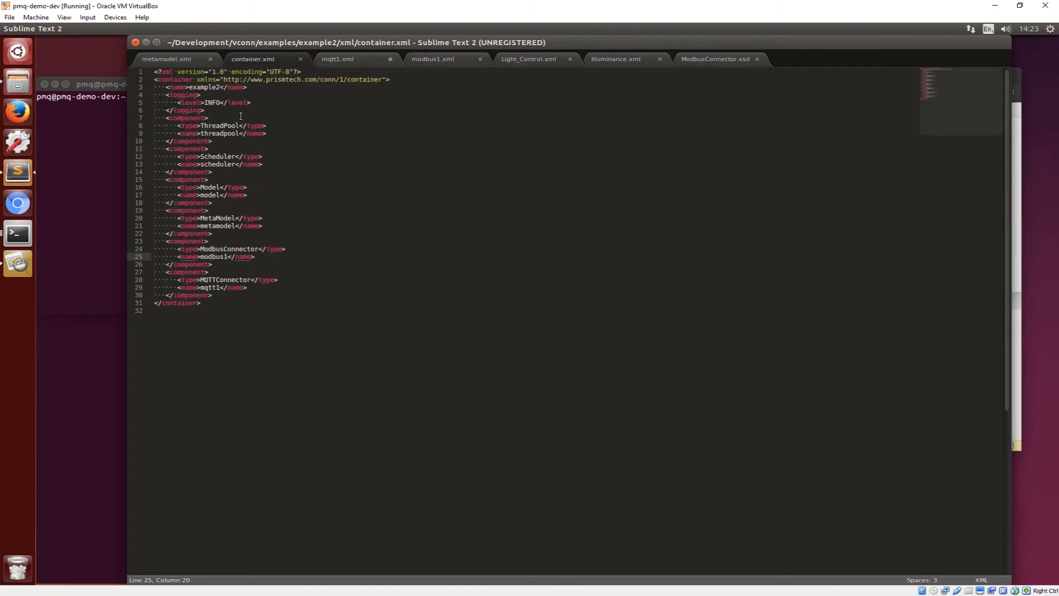
left_click(227, 297)
key("shift+Up")
key("shift+Up")
key("shift+Up")
key("shift+Home")
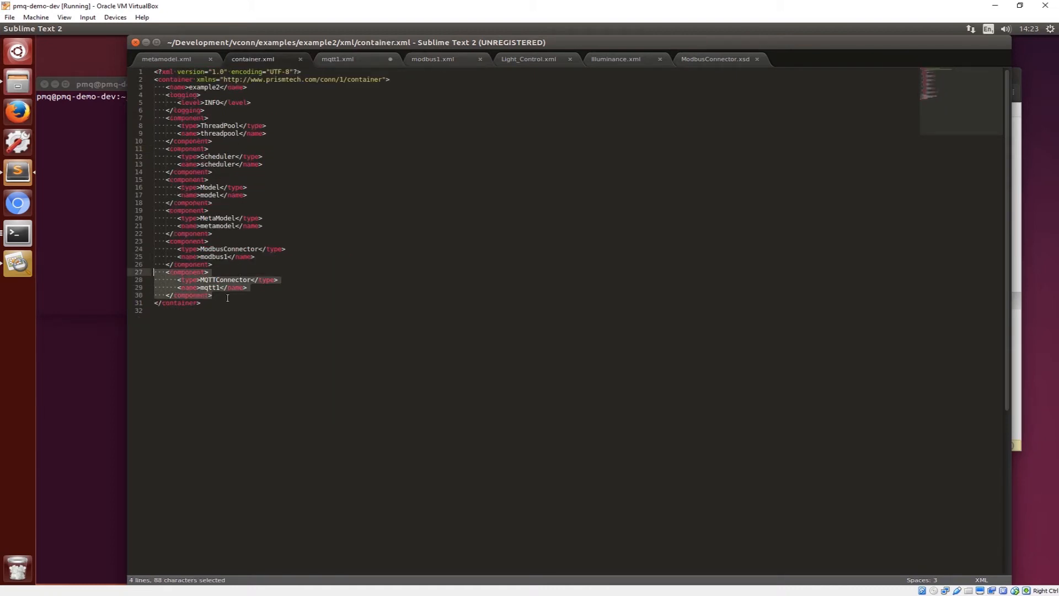
double_click(212, 287)
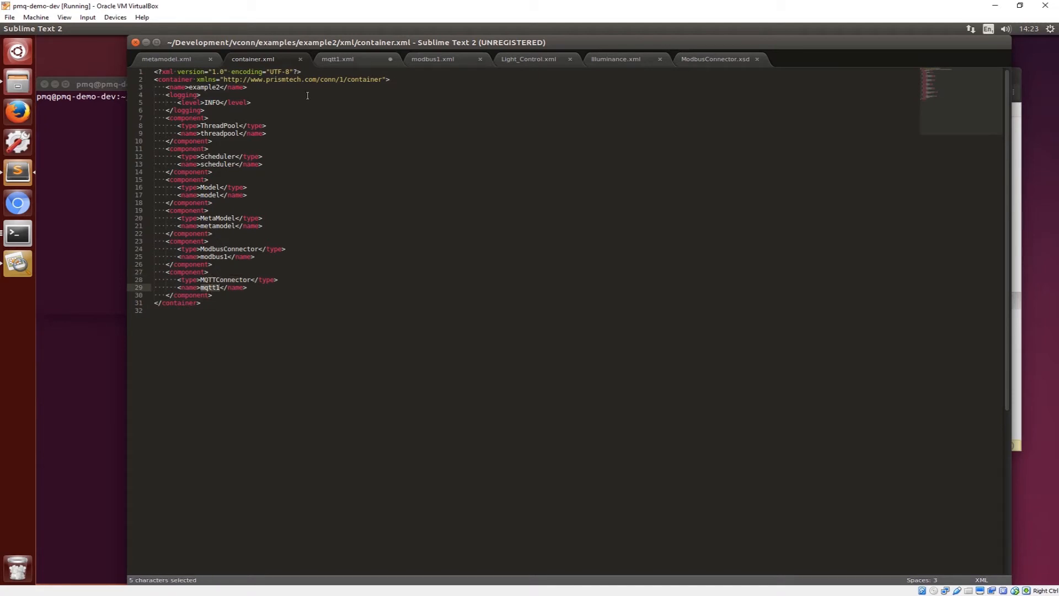
In mqtt1.xml, step through the host name, port, QoS, user name and password lines of the MQTTConnector configuration.
left_click(341, 58)
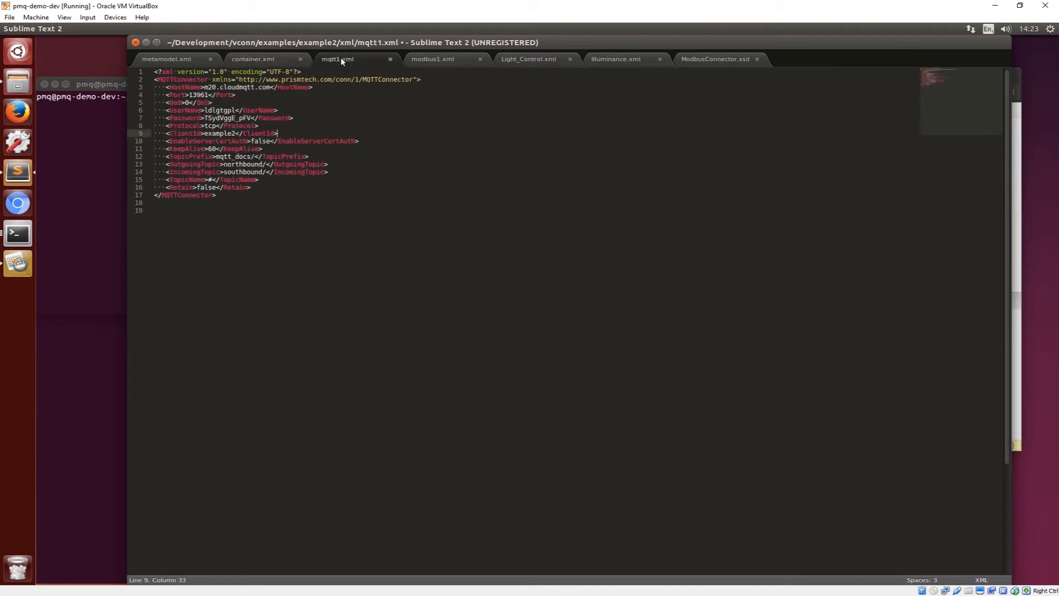
left_click(320, 89)
left_click(342, 97)
left_click(347, 101)
left_click(350, 110)
left_click(356, 118)
Draft the line "Topic name: mqtt_docs/southbound/light1" below the MQTTConnector block, taking the identifier from modbus1.xml, and delete the line again.
left_click(172, 209)
type("Topic name: mqtt_doc")
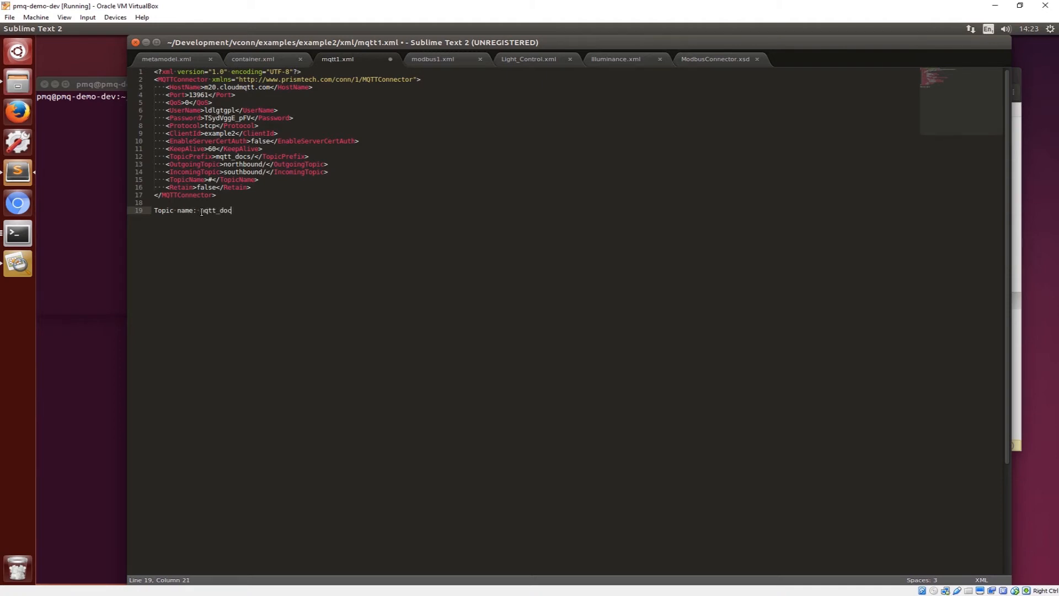
type("s/southbound/")
left_click(434, 59)
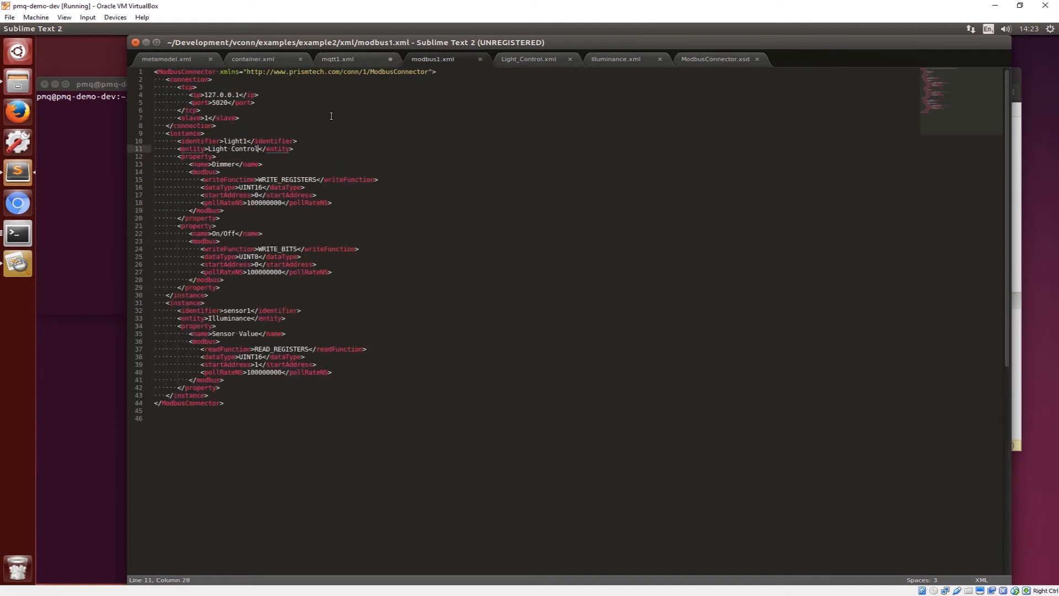
double_click(236, 141)
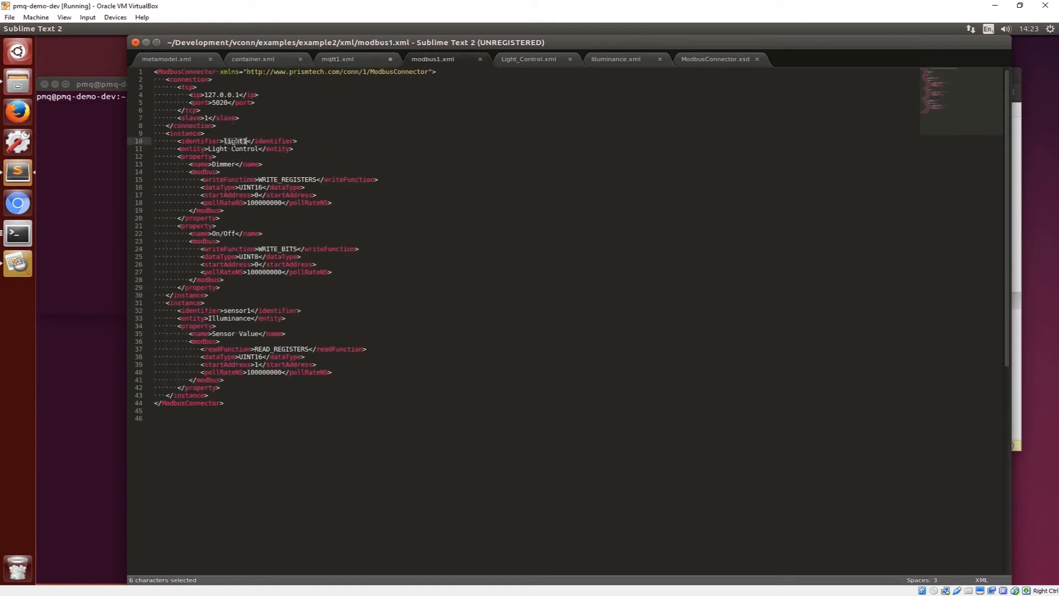
left_click(340, 57)
type("light1")
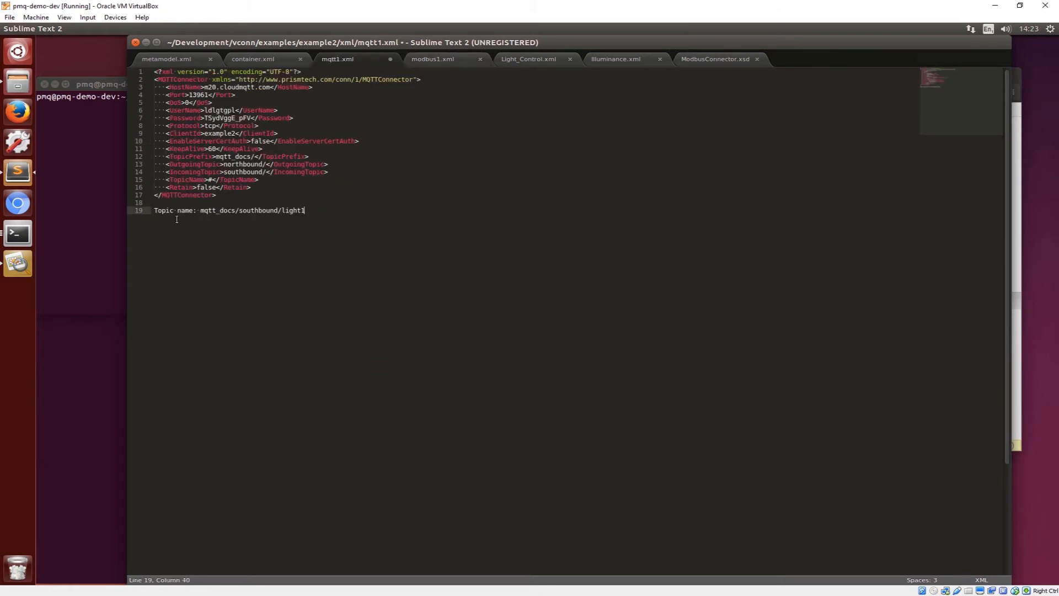
left_click(146, 211, "shift")
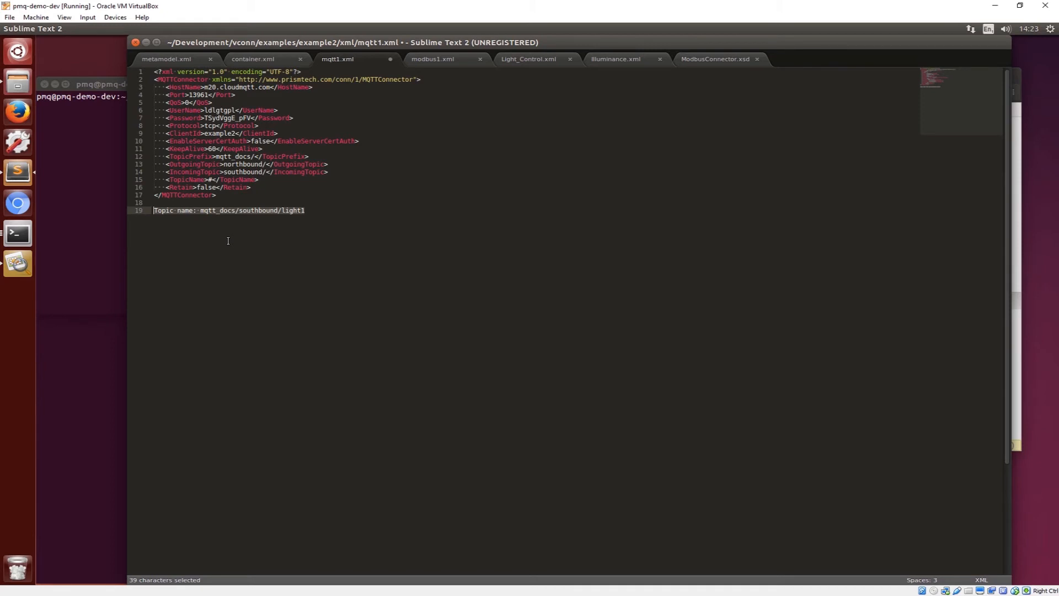
key("BackSpace")
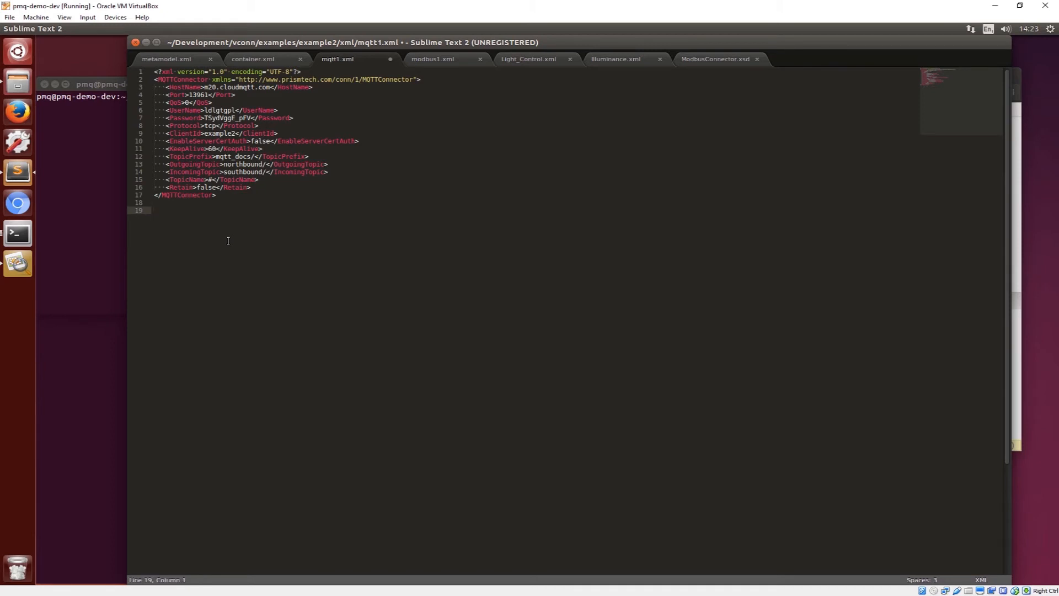
Launch ModbusPal from the Downloads terminal with java -jar ModbusPal.jar.
left_click(95, 148)
type("clar")
key("Up")
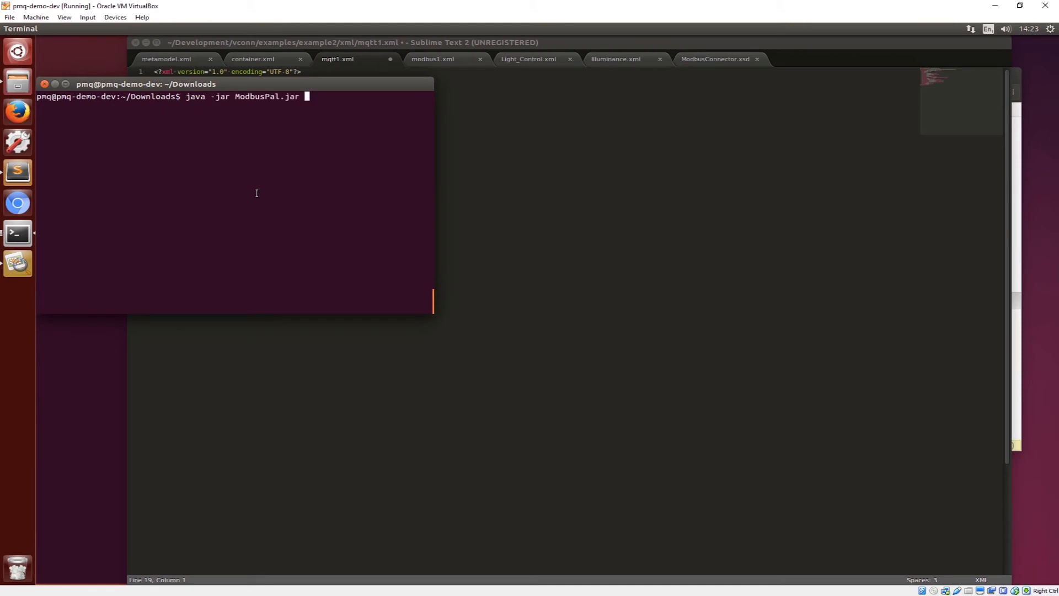
key("Return")
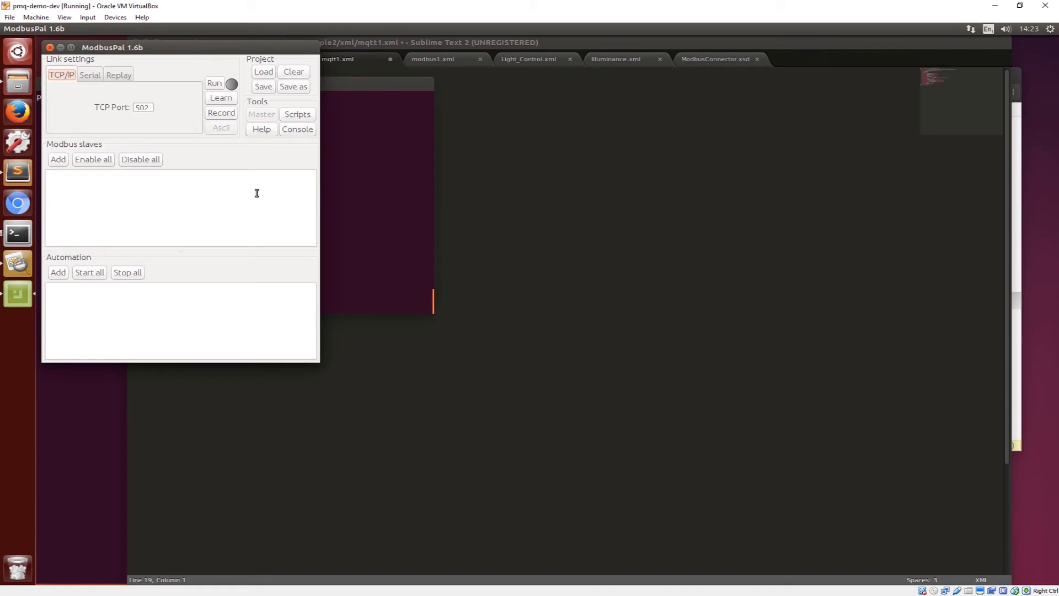
Set ModbusPal's TCP port to 5020 and start the simulator with Learn enabled.
left_click(147, 108)
key("ctrl+a")
left_click(215, 85)
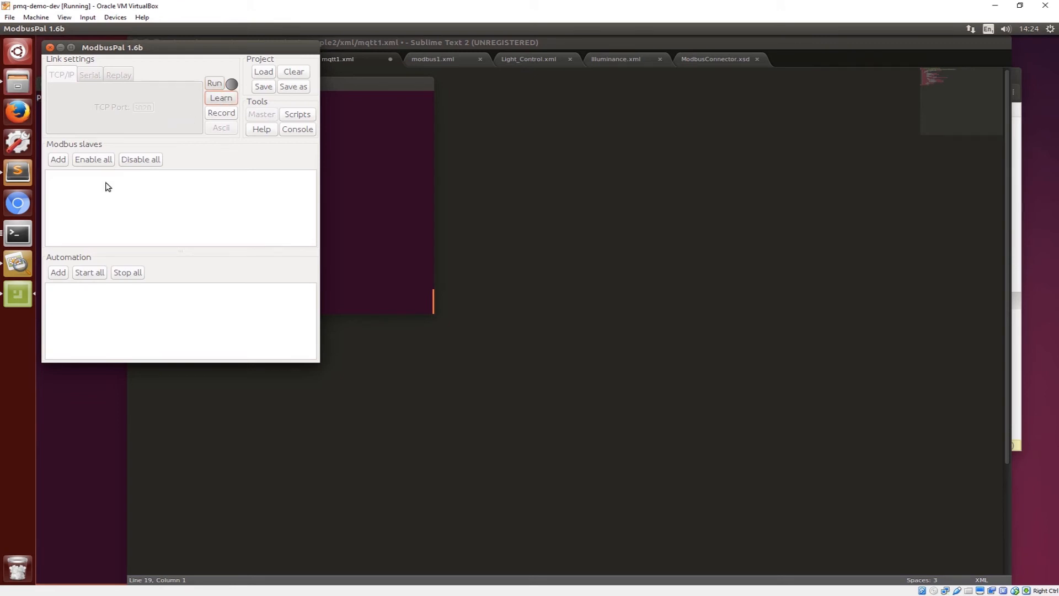
Start Connect from the example2 directory with $CONN_HOME/bin/connect xml/container.xml.
key("ctrl+alt+t")
key("Up")
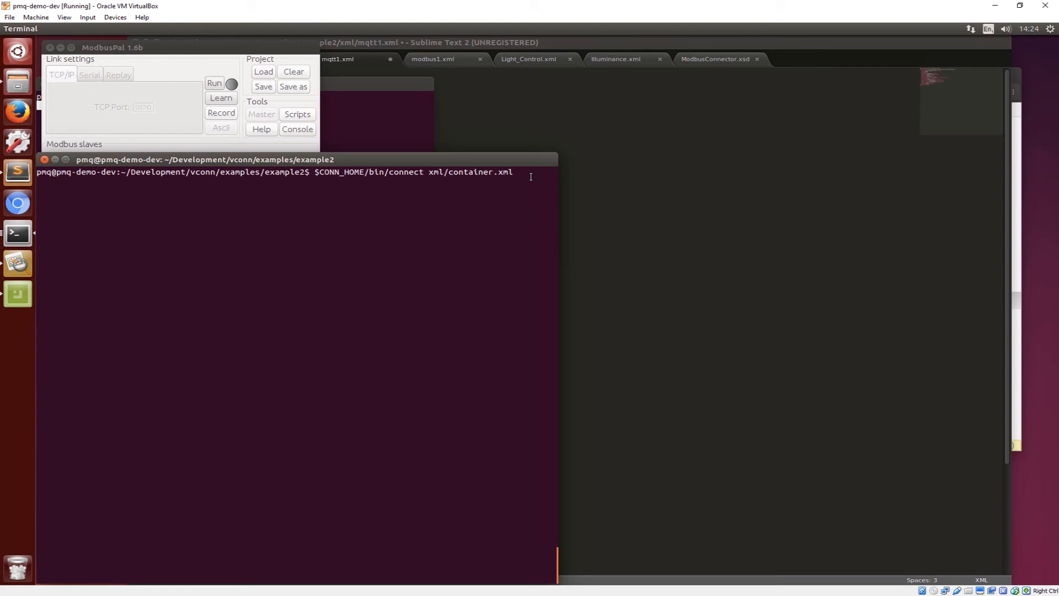
key("Return")
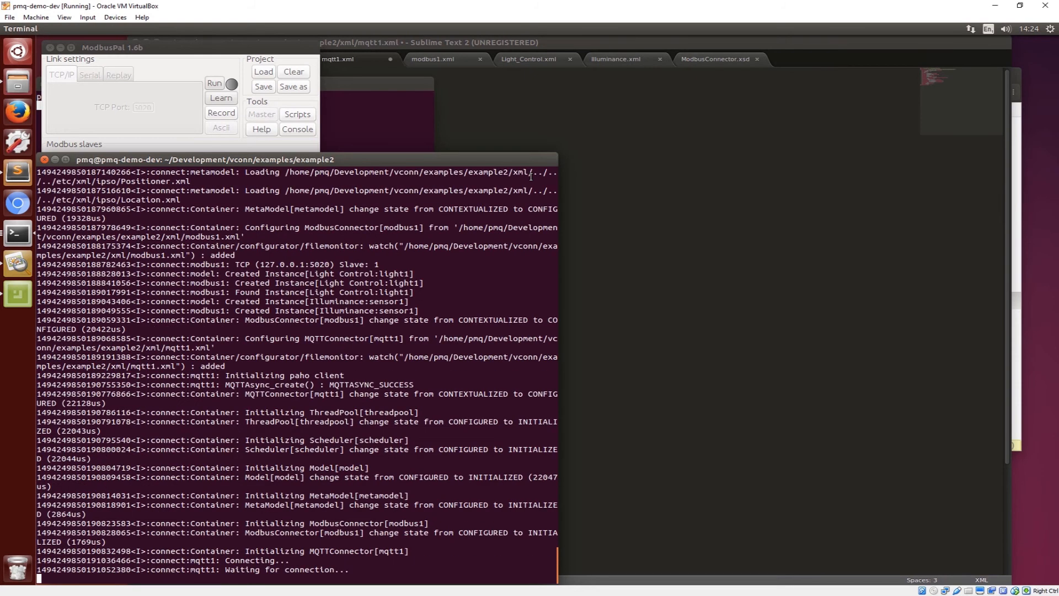
Examine the Connect startup log from metamodel loading through connector initialization, highlighting the MQTTConnector initialization and mqtt1 connection lines.
scroll(433, 338, "up", 20)
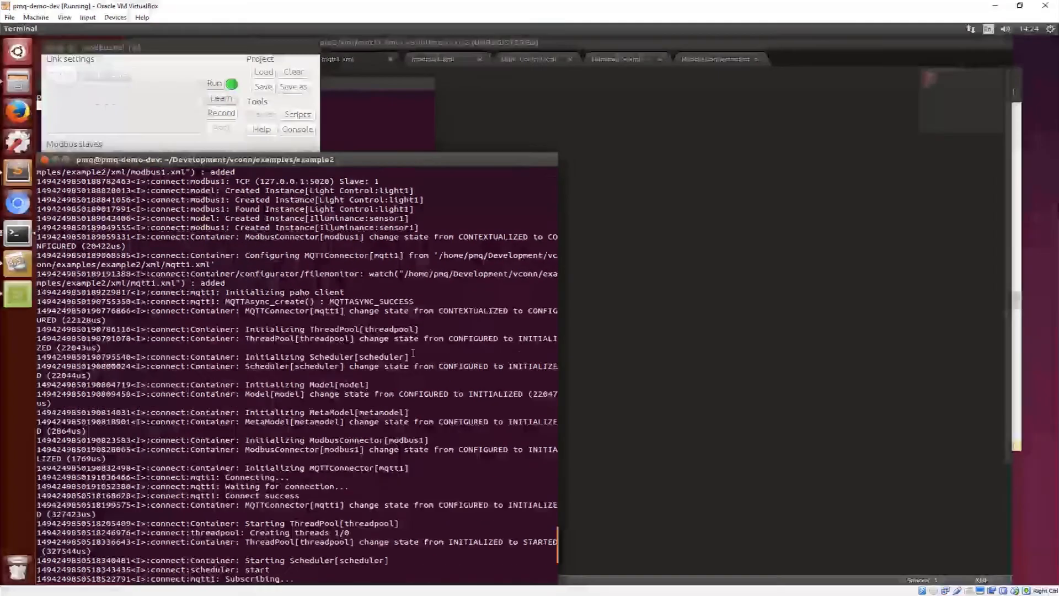
scroll(413, 353, "up", 12)
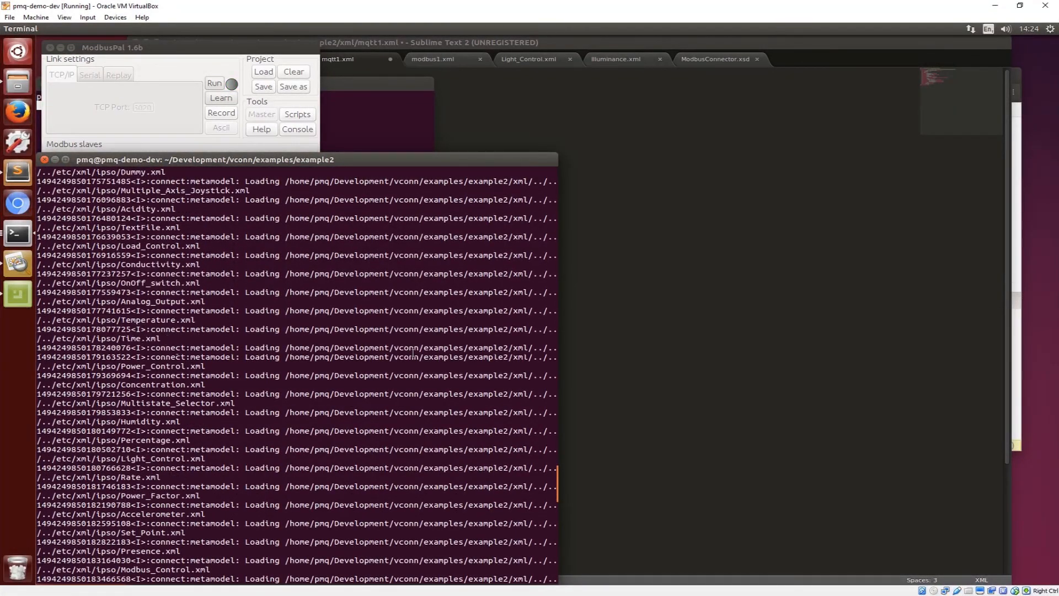
scroll(412, 353, "up", 2)
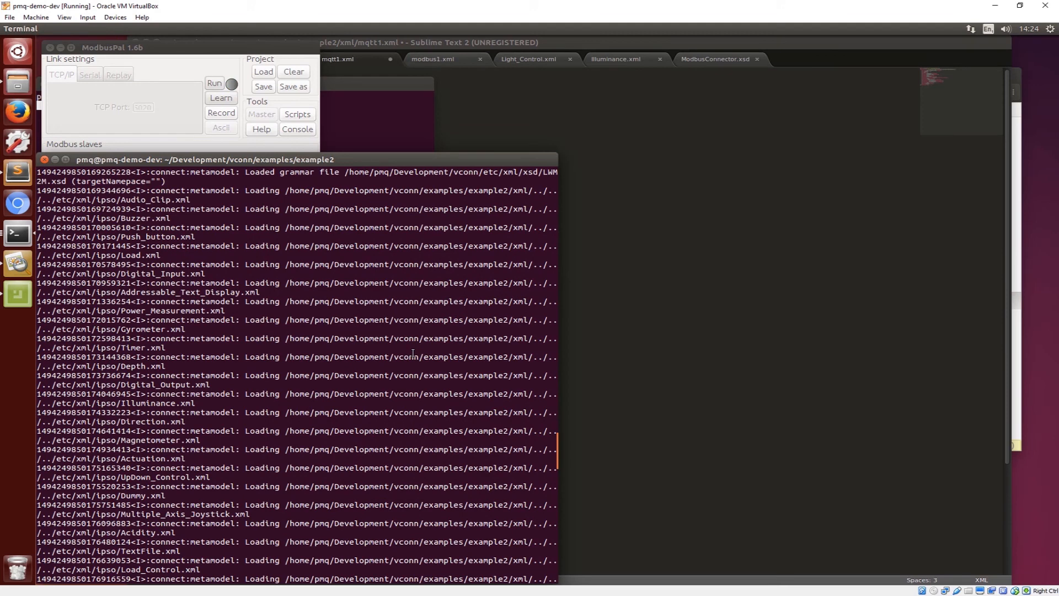
double_click(107, 256)
left_click(111, 260)
left_click_drag(202, 403, 12, 394)
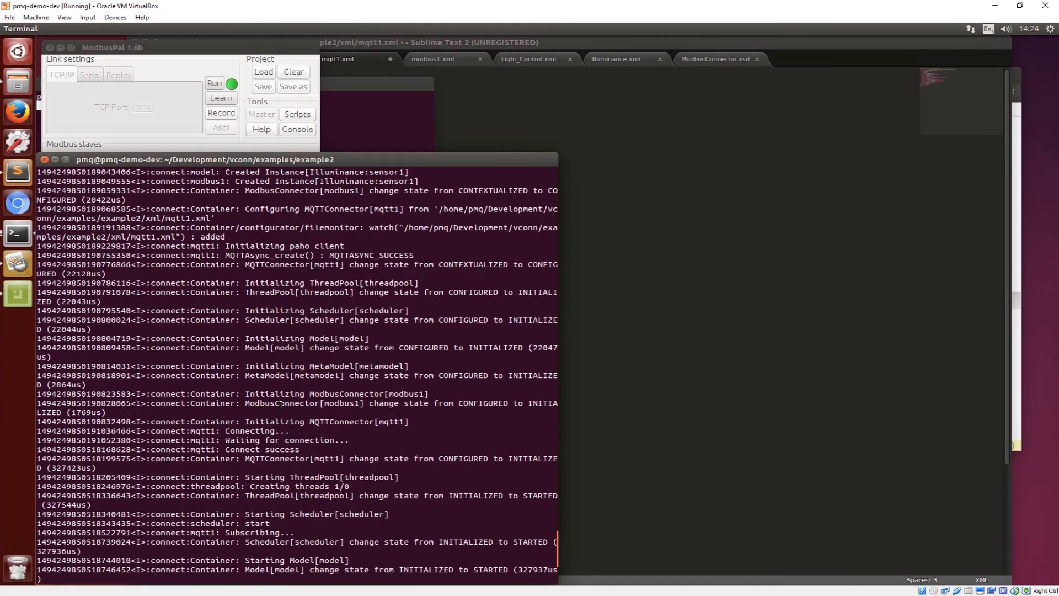
left_click_drag(420, 422, 244, 425)
double_click(243, 440)
double_click(245, 449)
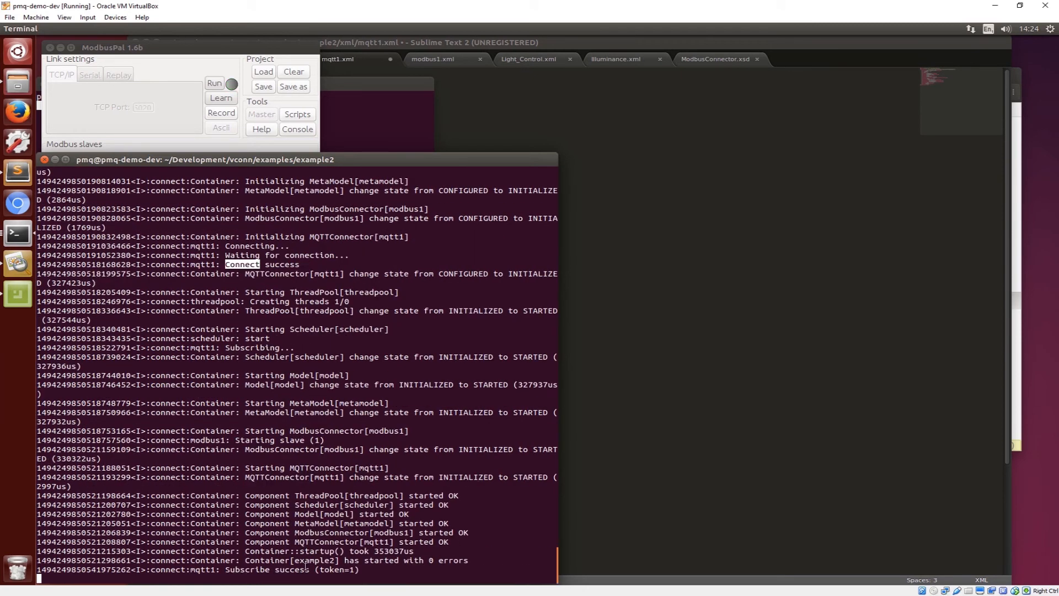
Open Slave 1 in ModbusPal, check its coils, and set the holding register at address 2 to 500.
left_click(231, 78)
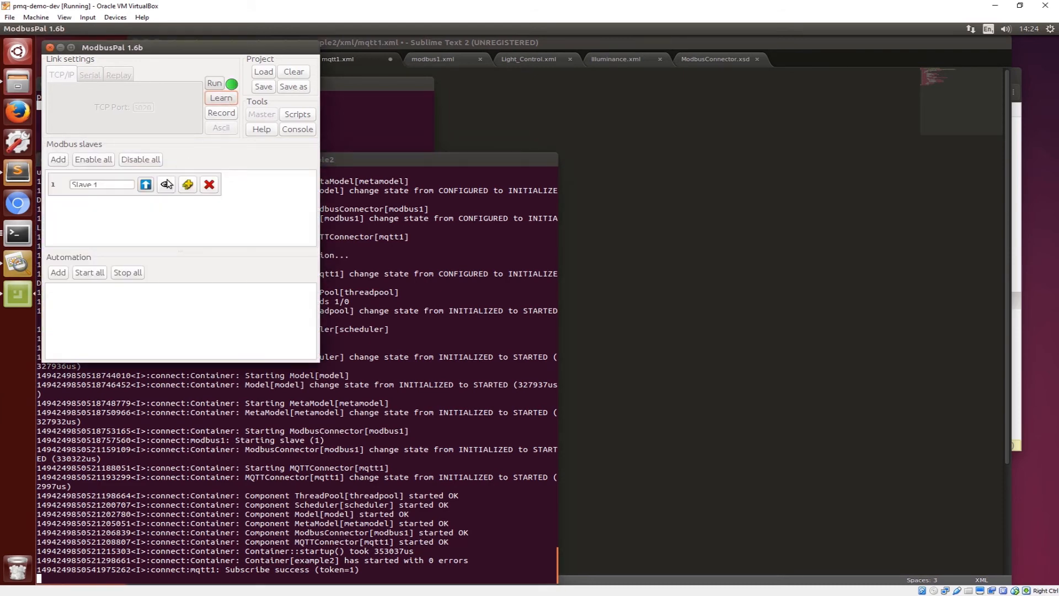
left_click(166, 186)
left_click(64, 131)
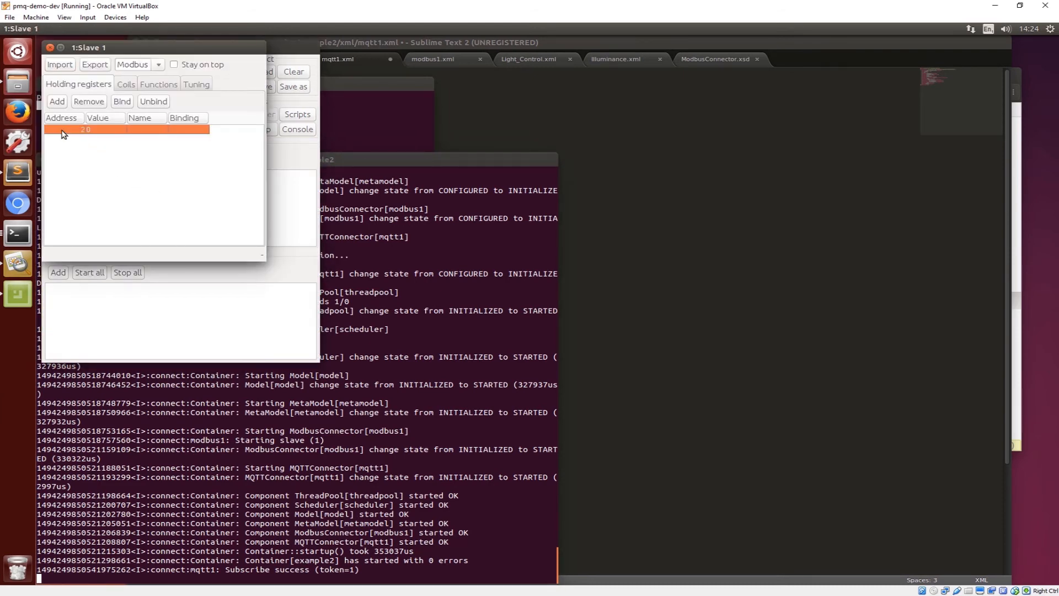
left_click(126, 87)
left_click(88, 85)
double_click(100, 132)
type("500")
key("Return")
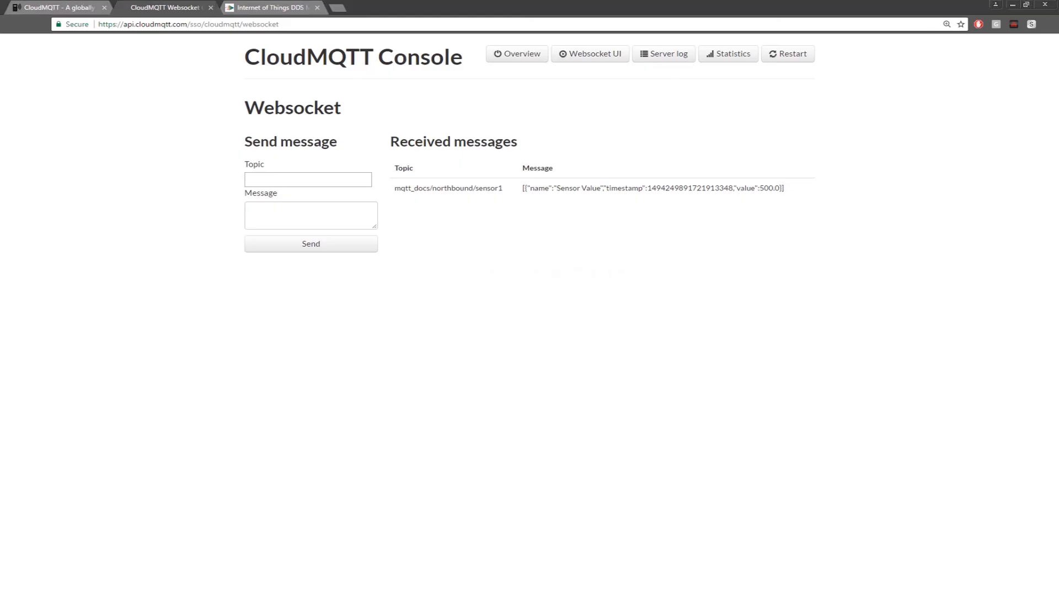
In the CloudMQTT Websocket console, highlight the received sensor message, its topic and its Sensor Value reading.
left_click_drag(394, 188, 795, 189)
left_click(492, 188)
double_click(493, 188)
double_click(767, 187)
left_click(772, 222)
Set the outgoing message's topic to mqtt_docs/southbound/light1.
left_click(314, 178)
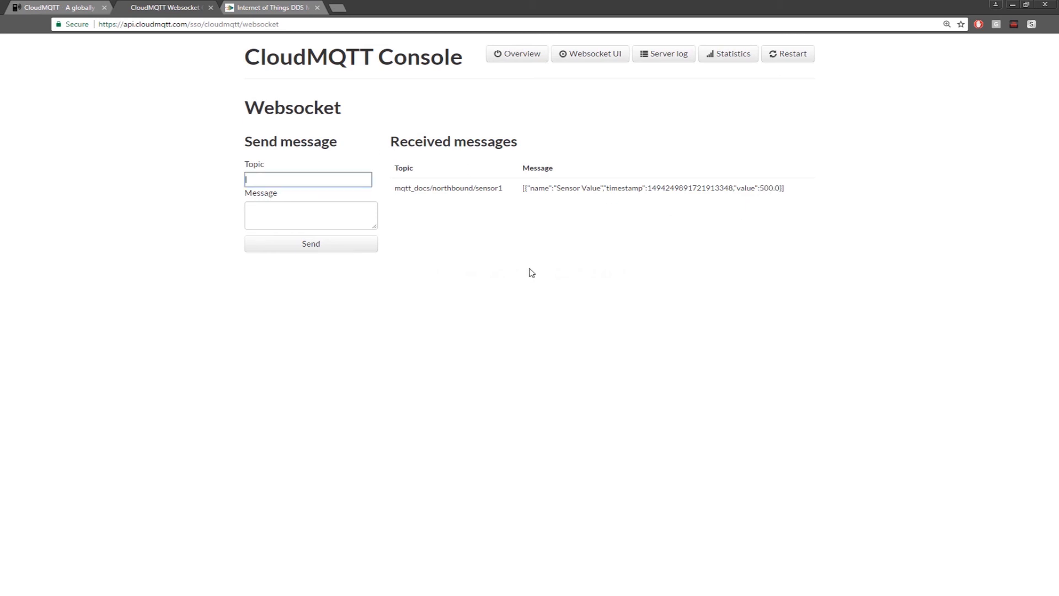
type("mq")
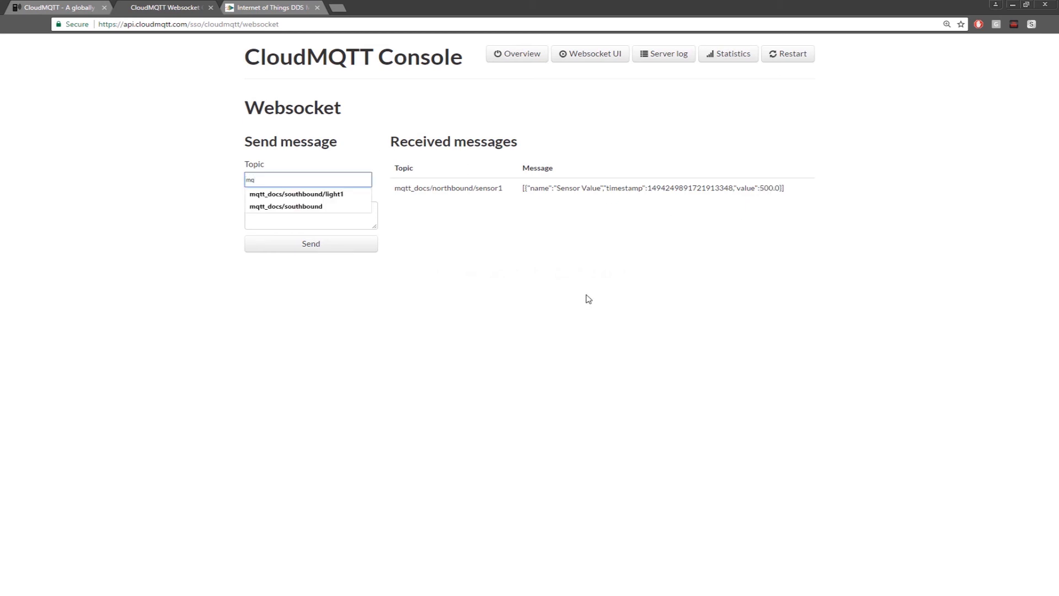
left_click(347, 194)
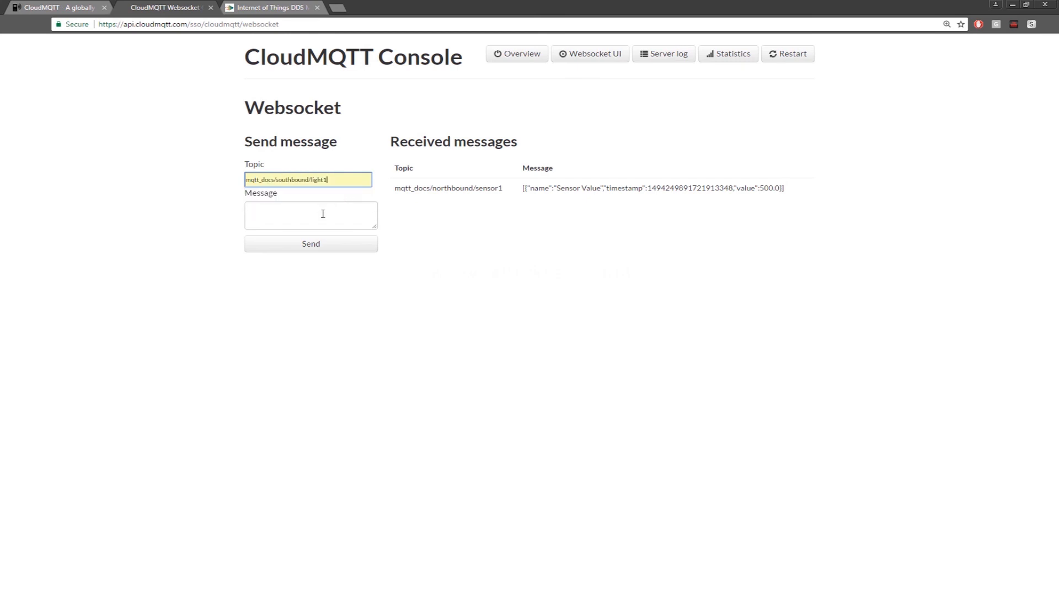
Copy the JSON setting On/Off to true and Dimmer to 99 from Notepad into the CloudMQTT message and send it.
left_click(558, 594)
left_click_drag(303, 99, 6, 98)
key("ctrl+c")
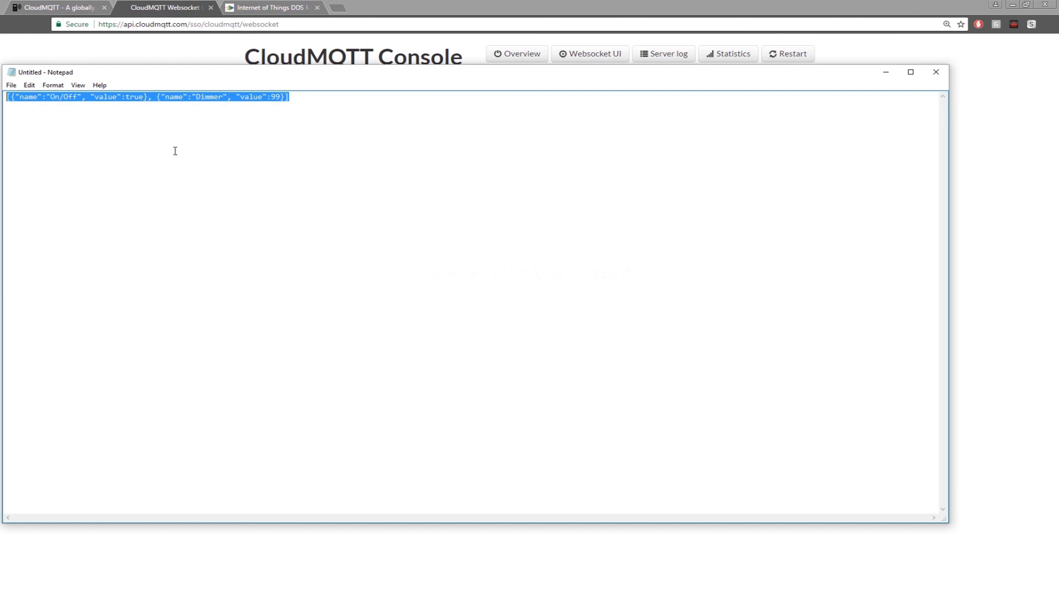
left_click(189, 59)
left_click(290, 211)
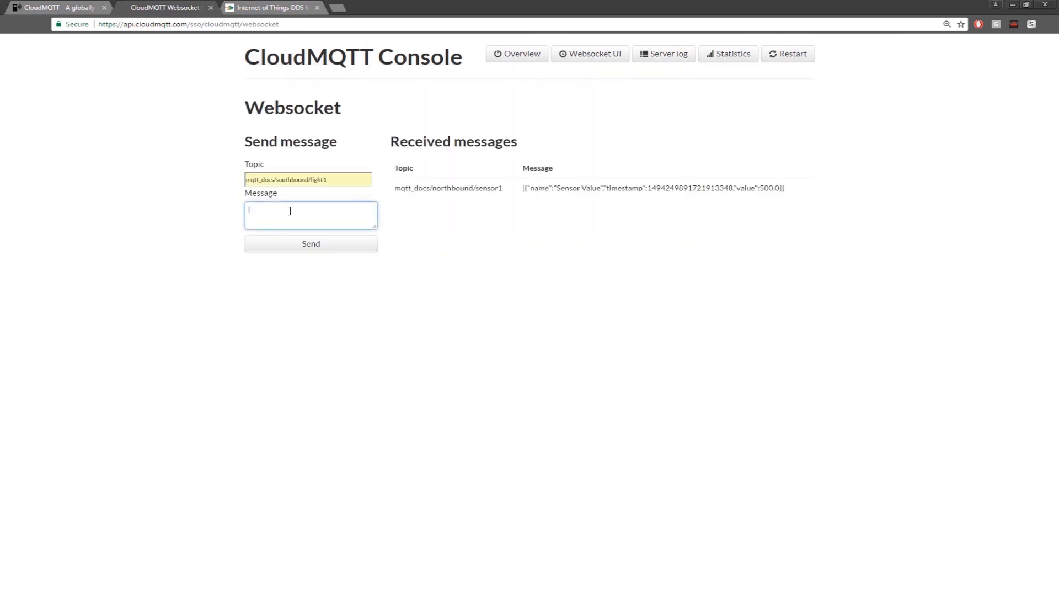
key("ctrl+v")
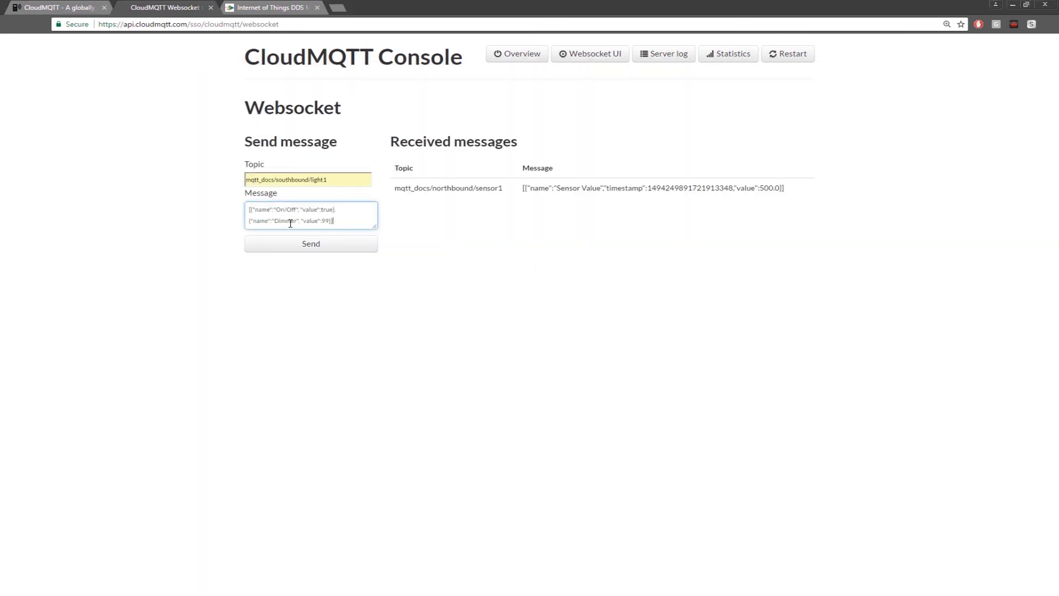
left_click(334, 246)
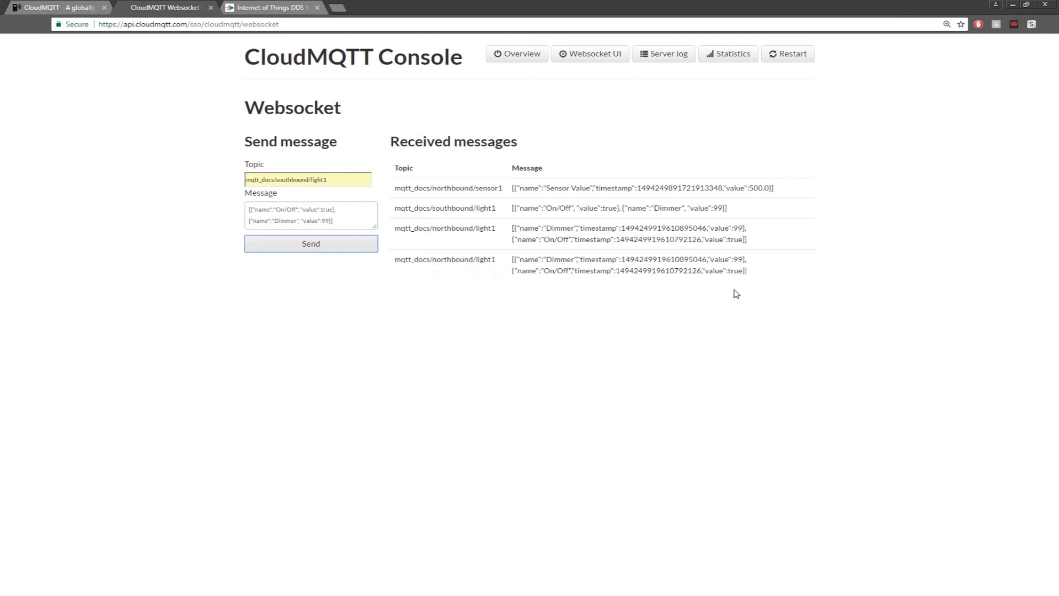
Check Slave 1's holding registers and coils in ModbusPal, and highlight the light1 delivery lines in the Connect log.
left_click(314, 593)
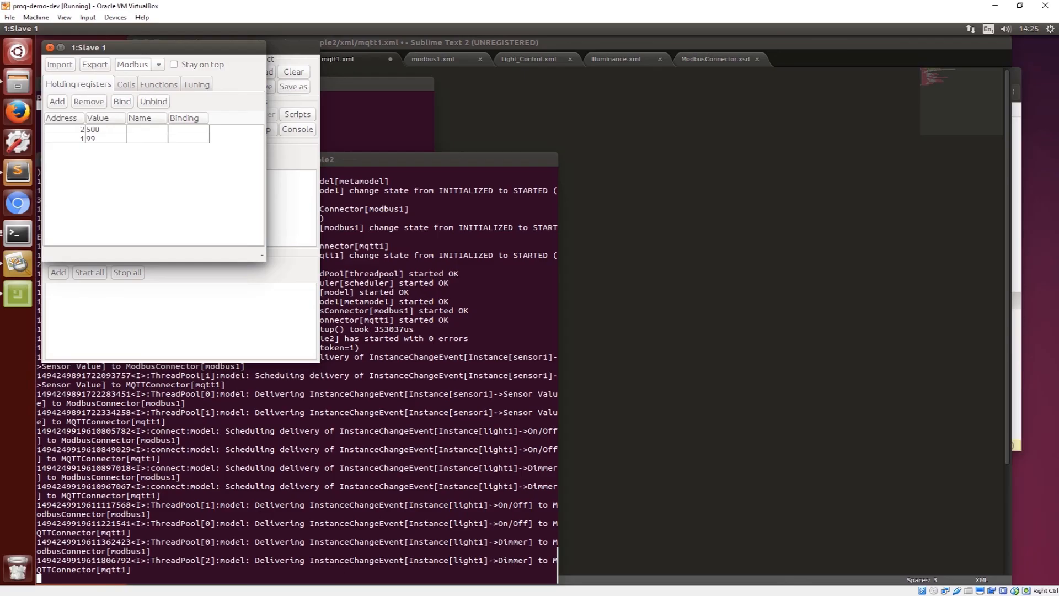
left_click(77, 139)
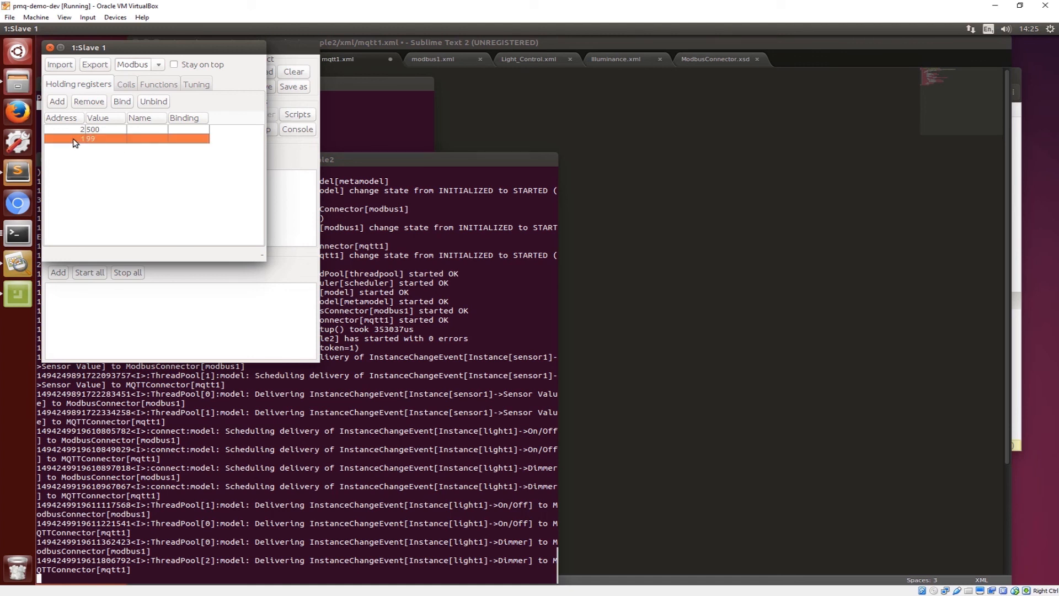
left_click(123, 85)
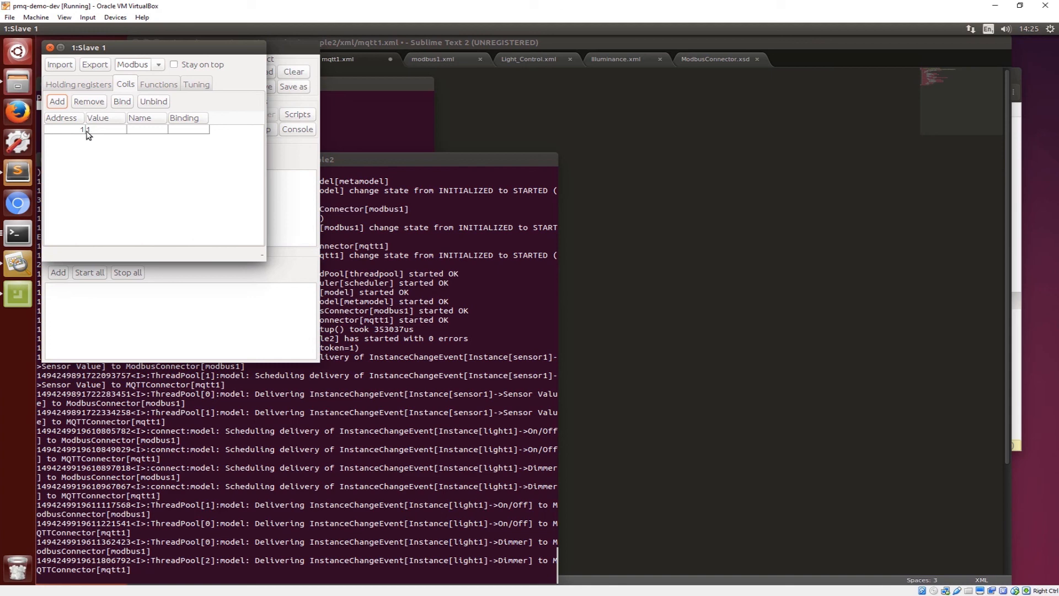
left_click(90, 84)
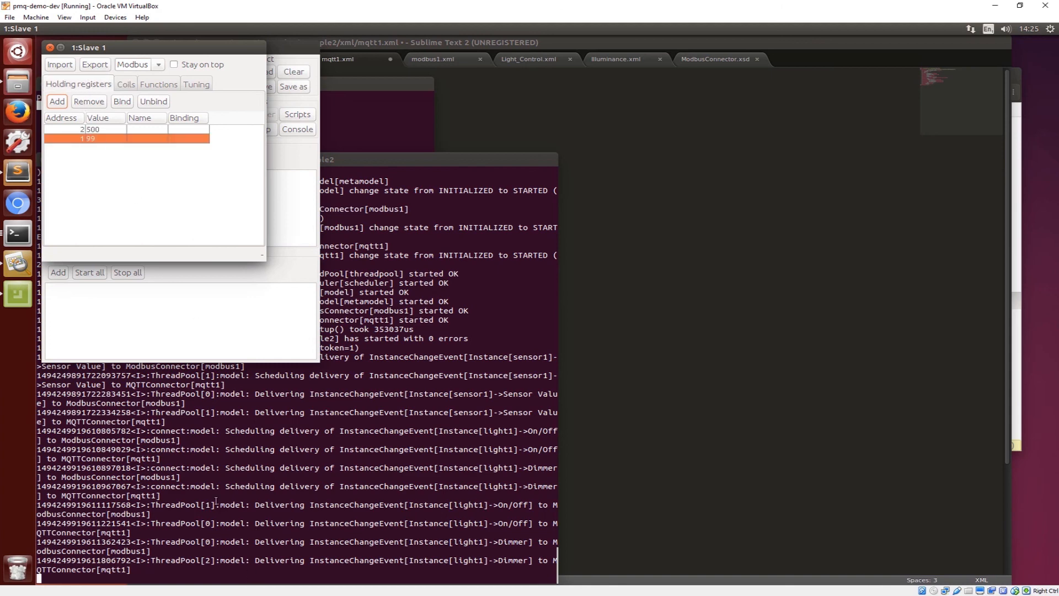
left_click_drag(138, 569, 33, 495)
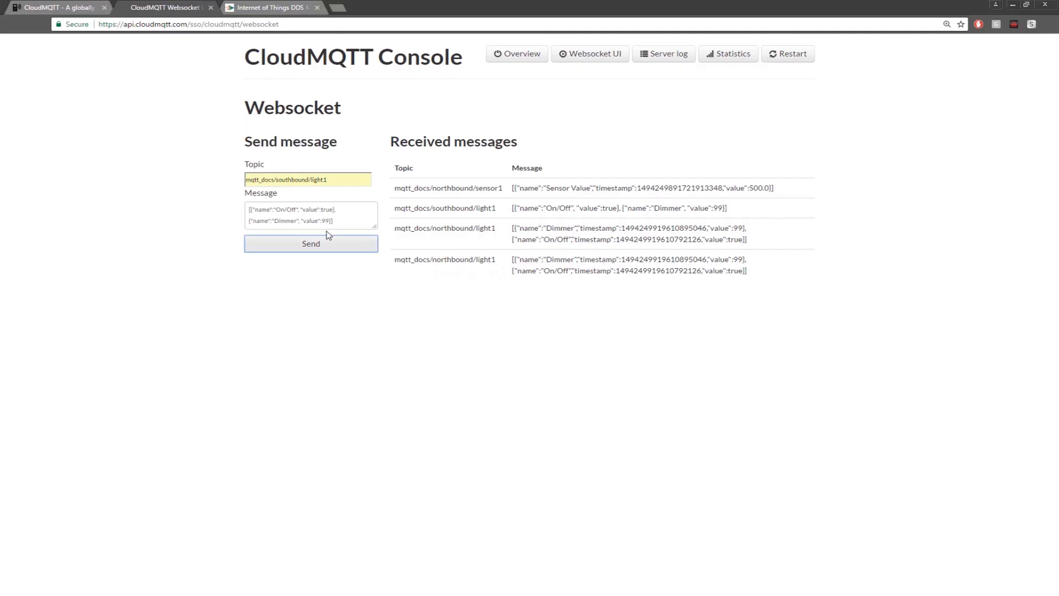
Send the same light1 message three more times from CloudMQTT and return to Slave 1's holding registers in ModbusPal.
left_click(328, 242)
left_click(328, 243)
left_click(328, 243)
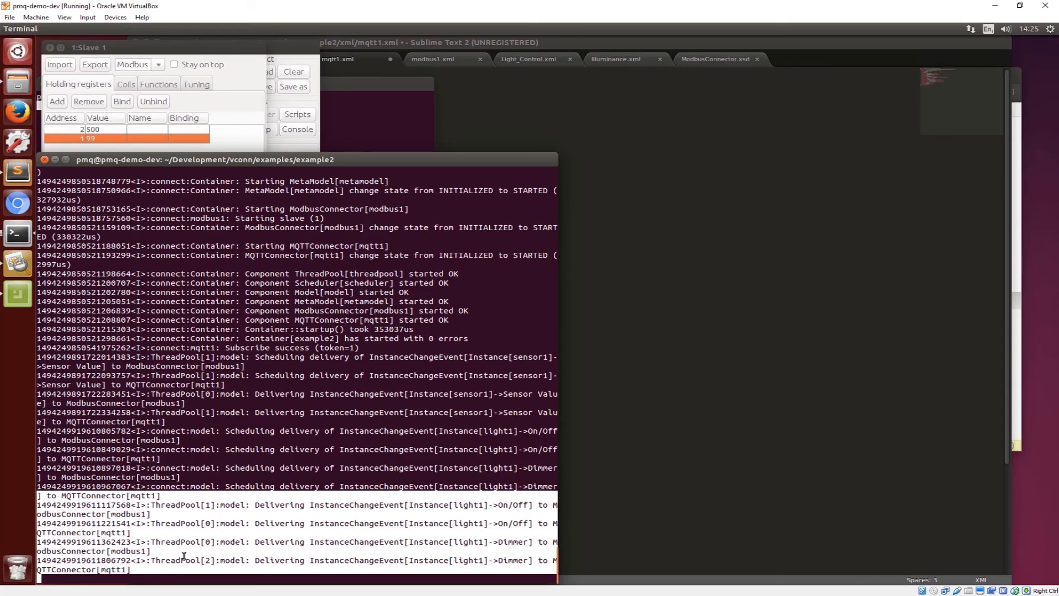
left_click(227, 128)
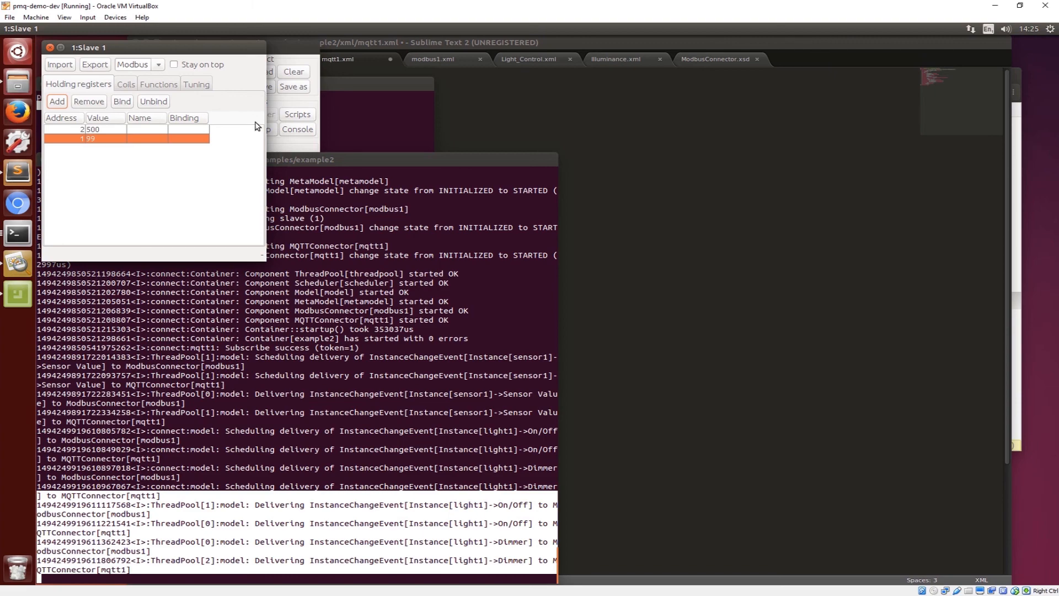